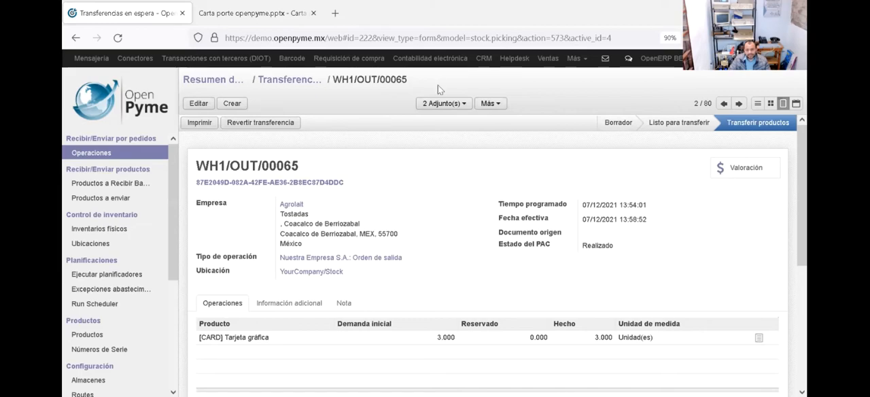
Step: Open the PDF attachment EKU9003173C9.pdf of transfer WH1/OUT/00065 in Firefox
click(448, 104)
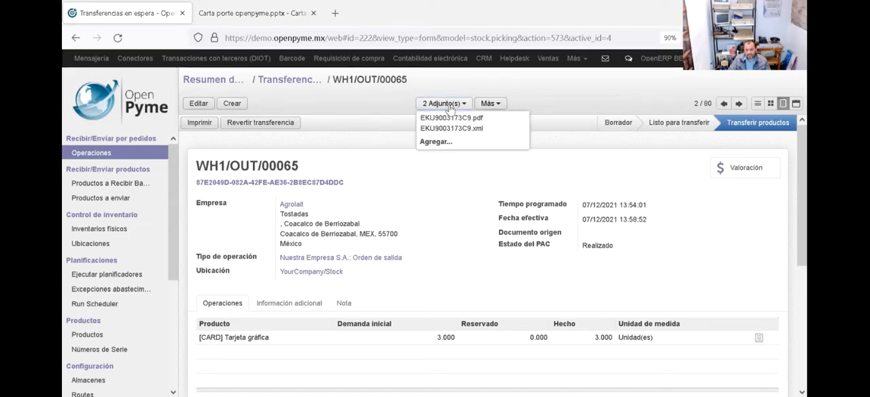
click(455, 119)
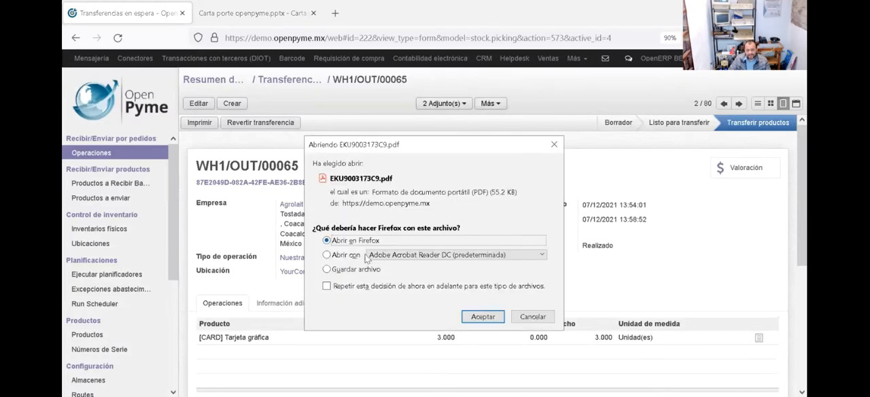
click(482, 317)
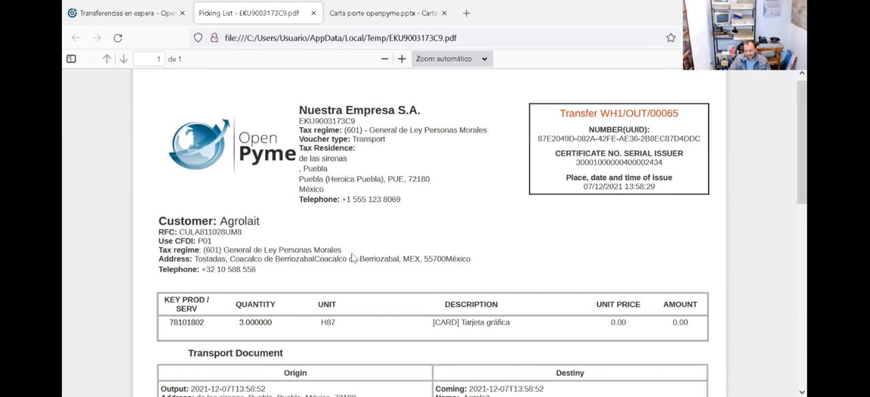
Step: Examine the picking list PDF's product line, the Transport Document's origin, destiny, transport, operator and commodity sections, and the digital seals
double_click(188, 324)
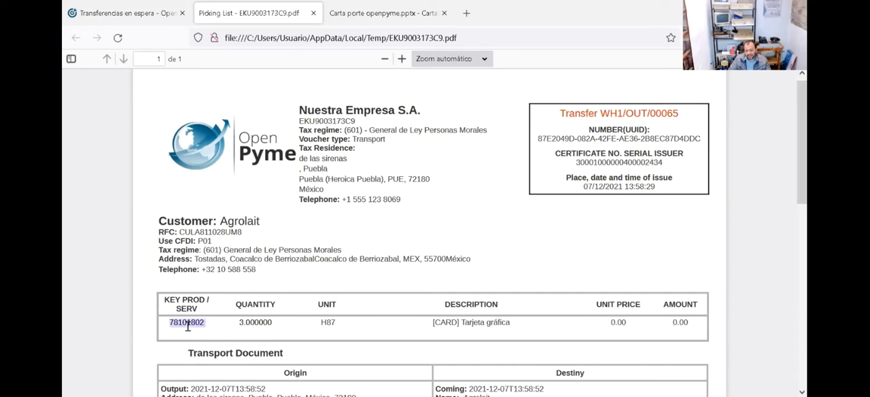
click(326, 328)
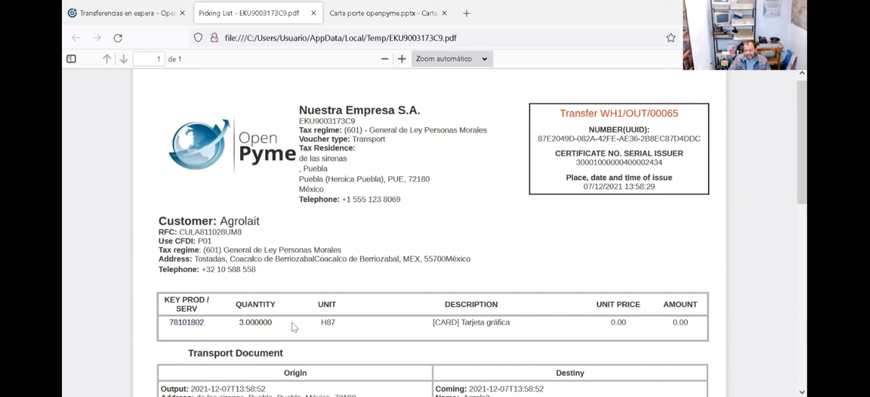
double_click(328, 327)
double_click(346, 323)
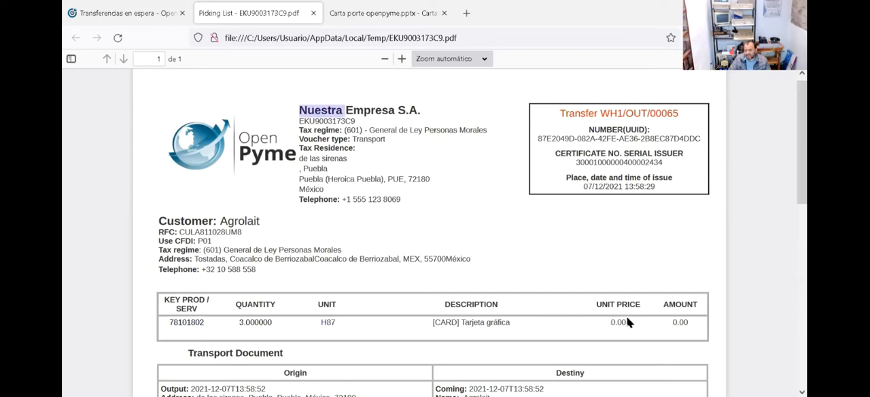
click(683, 325)
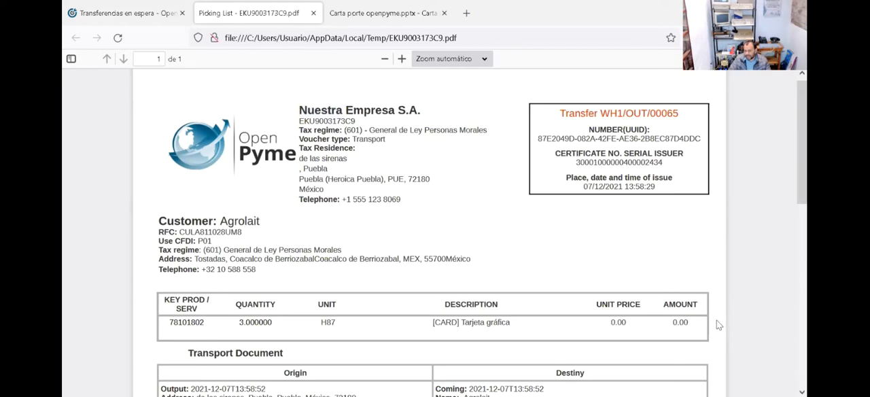
scroll(716, 320, down, 4)
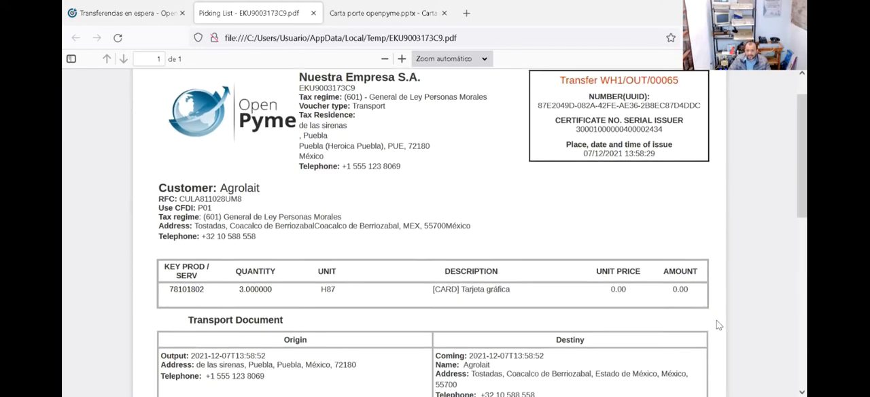
scroll(717, 325, down, 2)
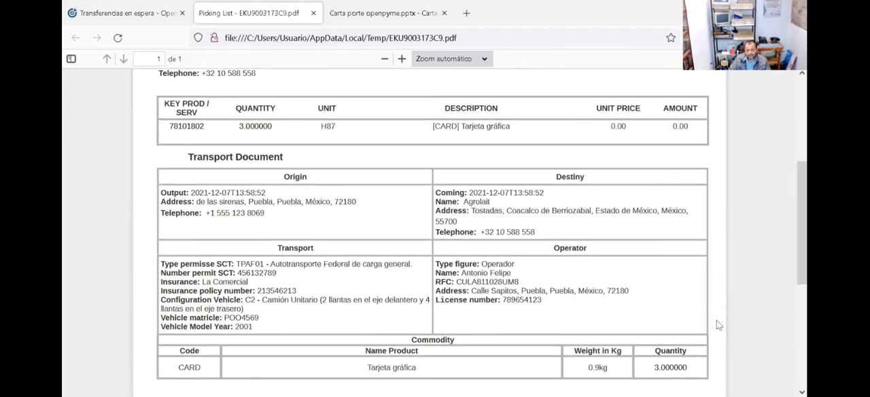
double_click(297, 178)
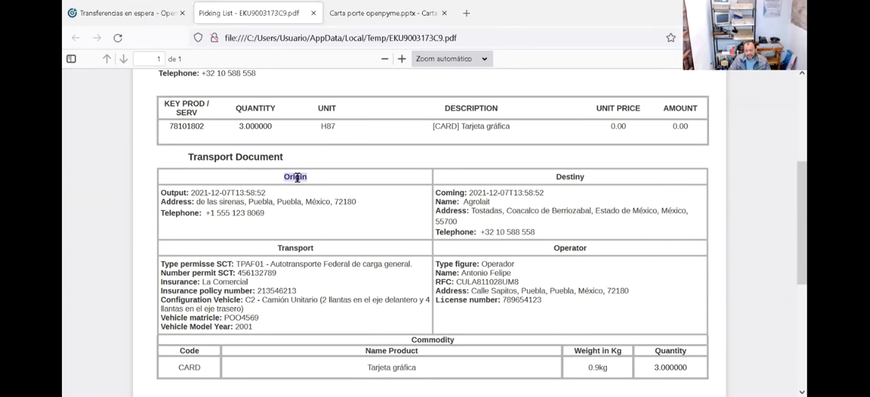
click(582, 176)
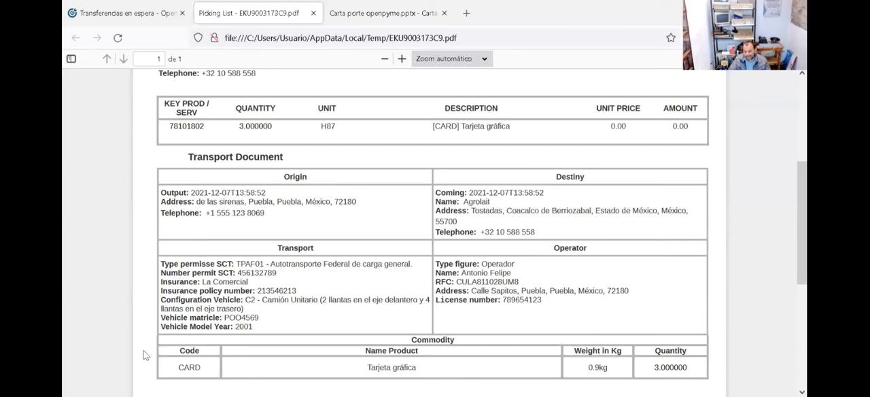
scroll(144, 355, down, 2)
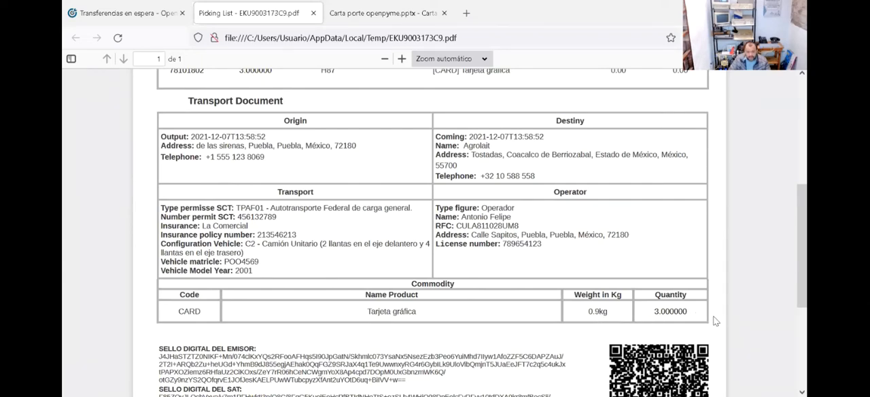
scroll(716, 321, down, 5)
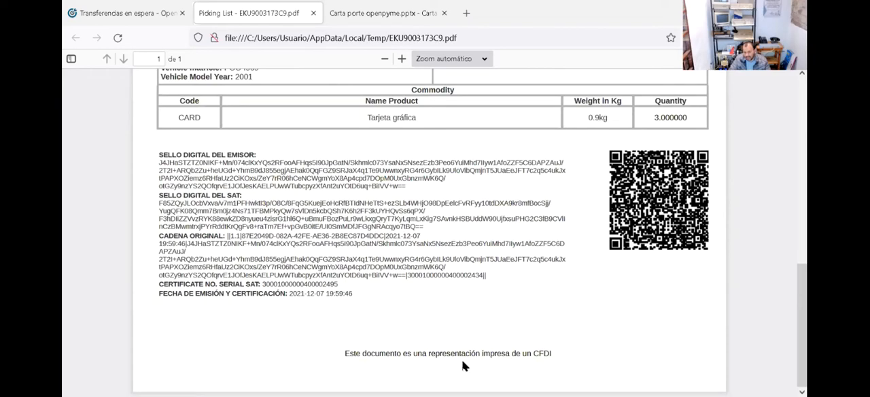
click(121, 14)
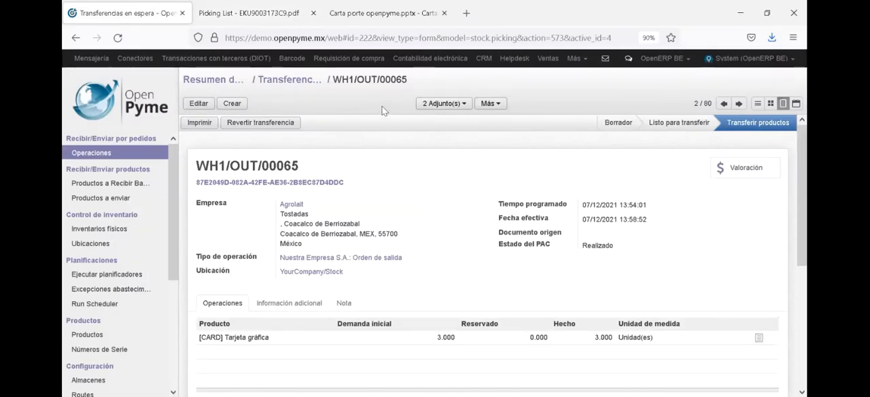
key(alt+Tab)
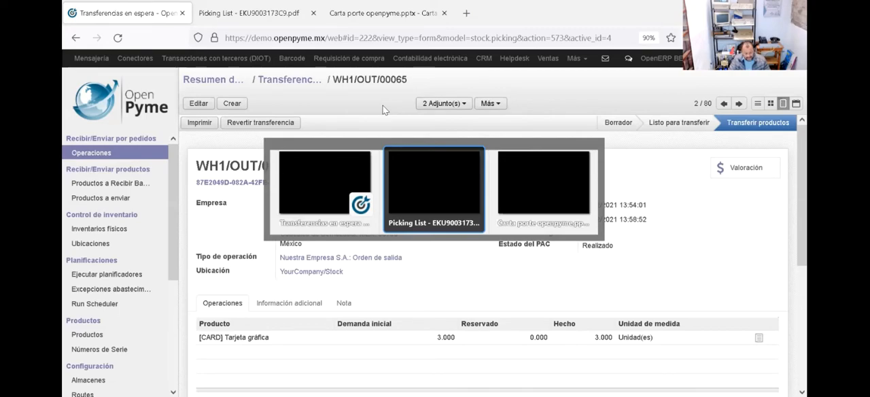
key(ctrl+Tab)
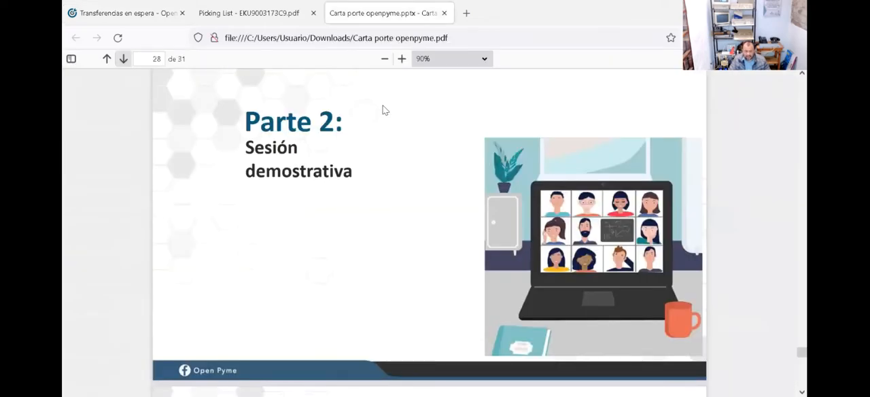
key(ctrl+Tab)
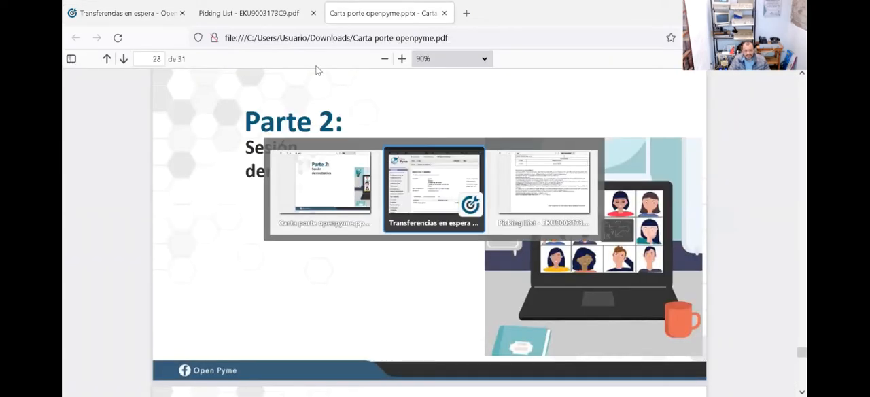
key(ctrl+Tab)
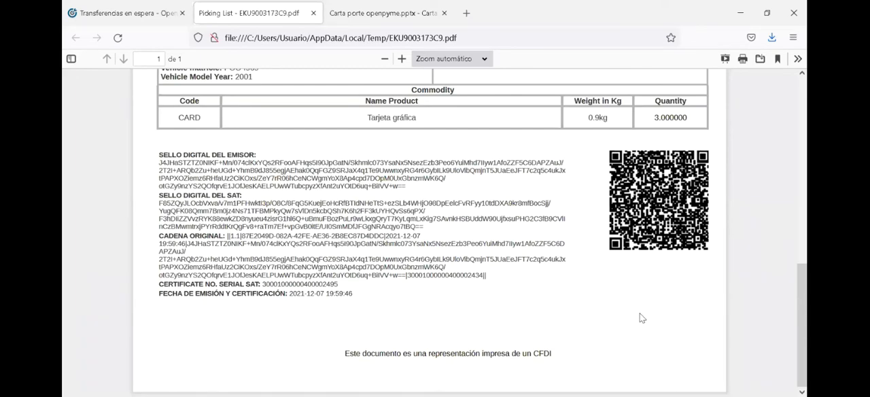
Step: Review the picking list PDF again, from the issuer and customer header down to the transport and commodity sections
scroll(641, 318, up, 5)
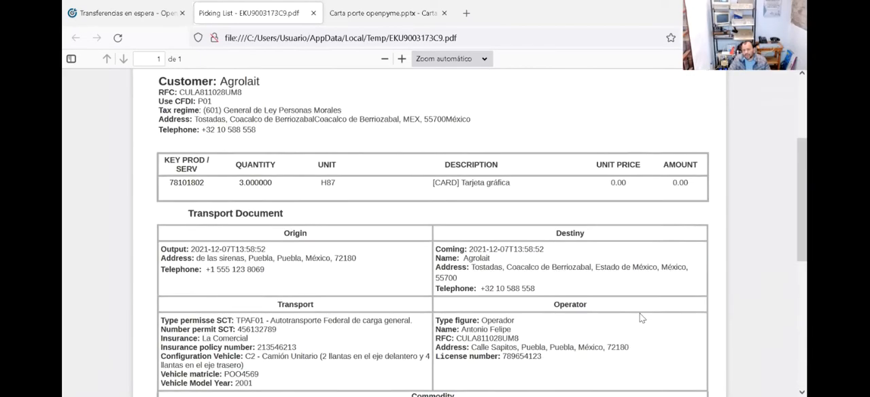
scroll(642, 318, up, 2)
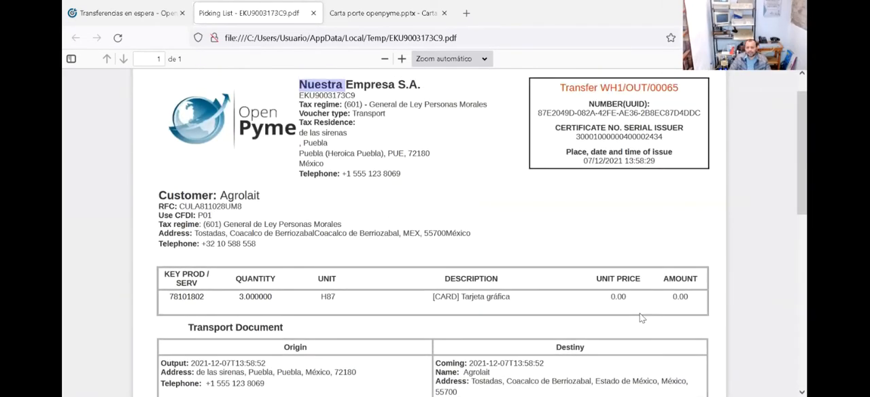
scroll(642, 317, up, 1)
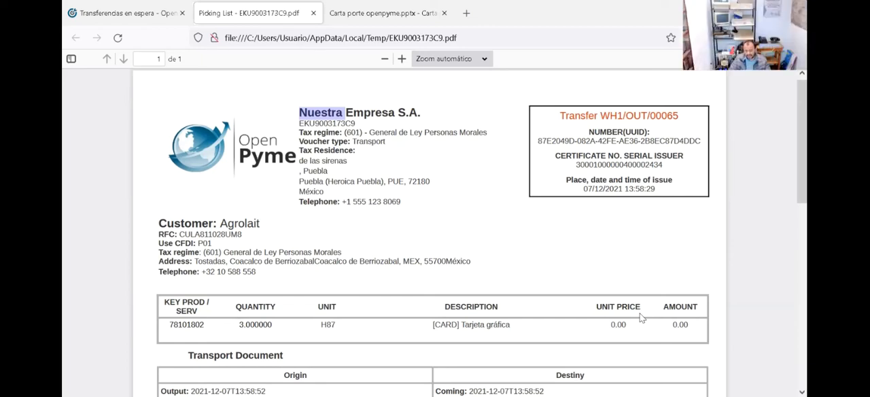
scroll(642, 317, down, 5)
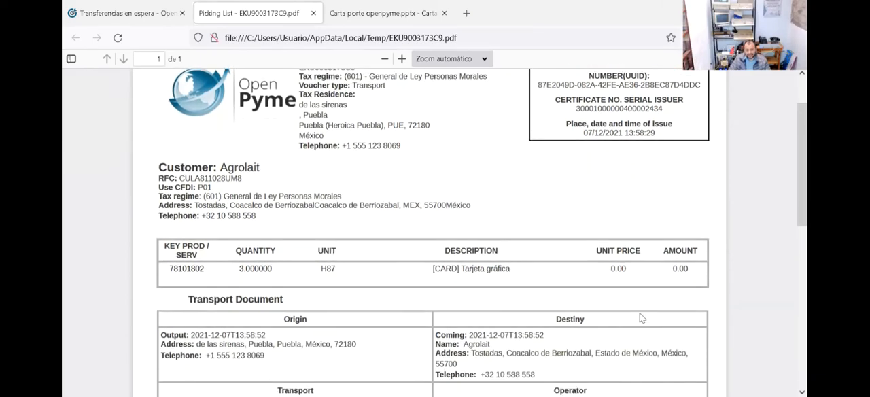
scroll(641, 318, down, 2)
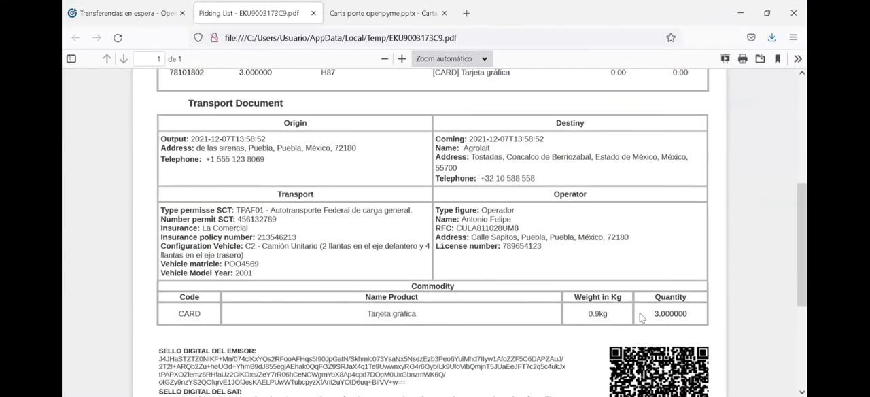
scroll(642, 318, down, 1)
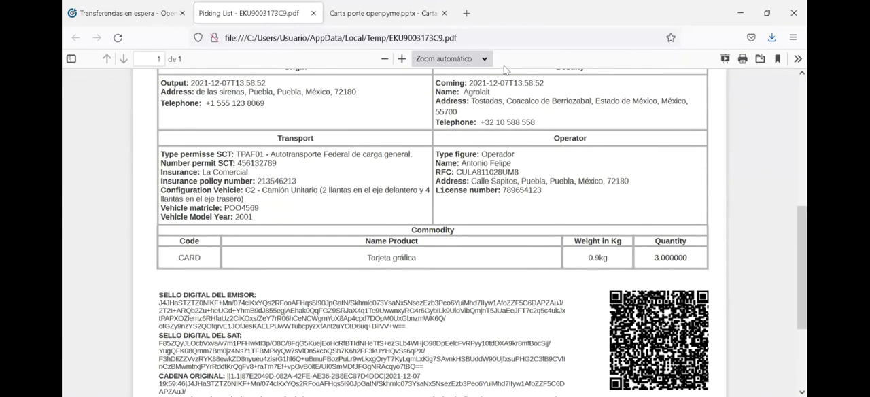
drag(507, 74, 66, 8)
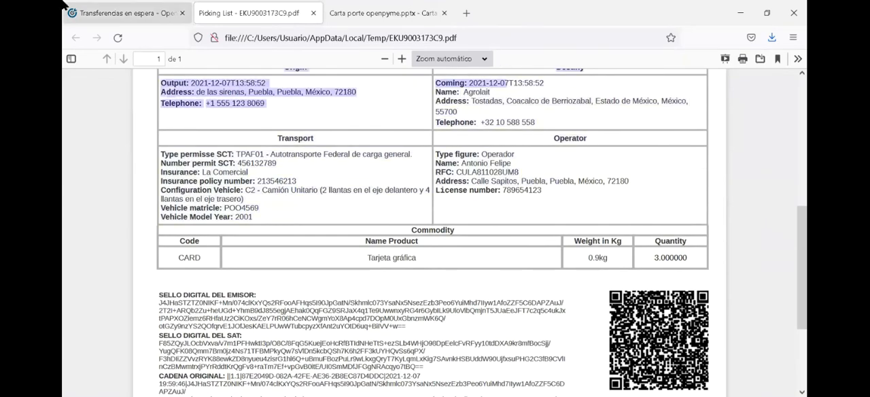
Step: Return to transfer WH1/OUT/00065 and open its XML attachment EKU9003173C9.xml in Firefox
click(99, 14)
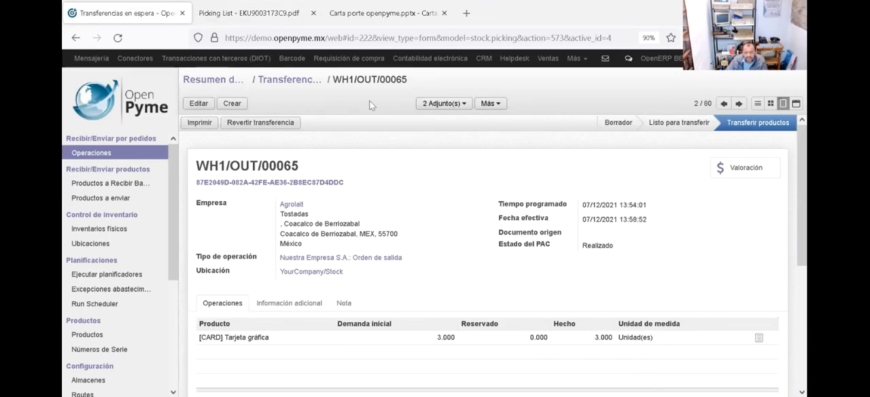
click(465, 105)
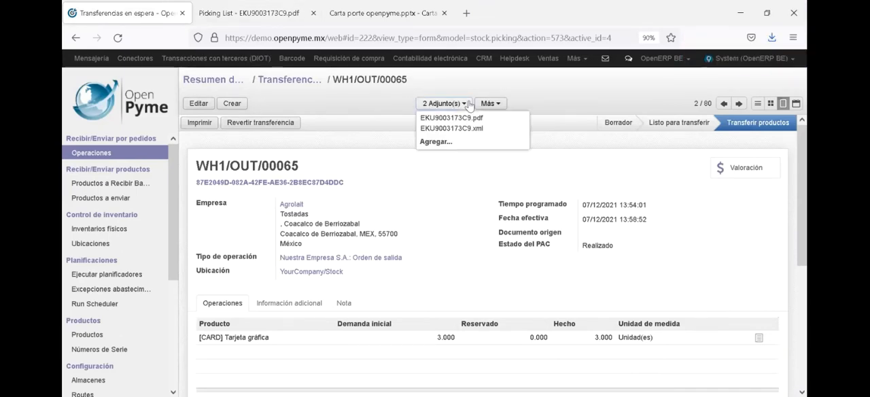
click(474, 129)
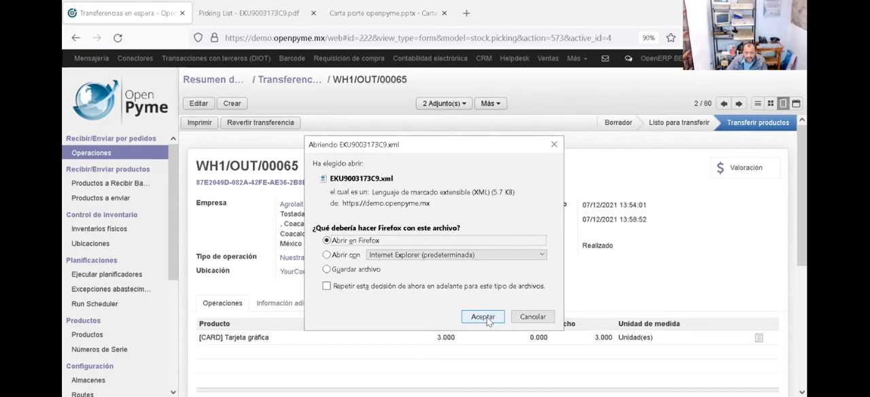
click(483, 317)
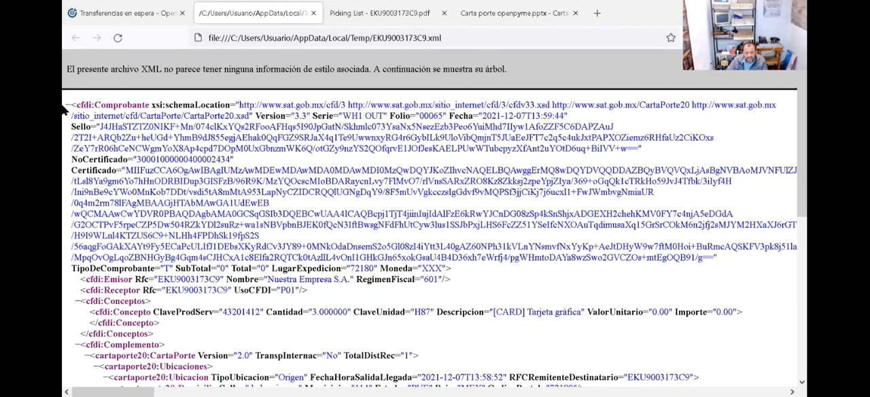
Step: Examine the XML's issuer and receiver nodes, checking the Rfc value of cfdi:Receptor
scroll(66, 112, down, 3)
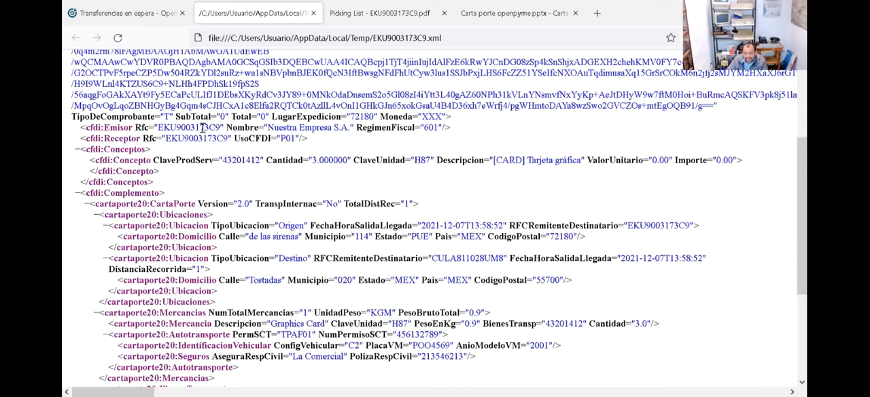
double_click(204, 138)
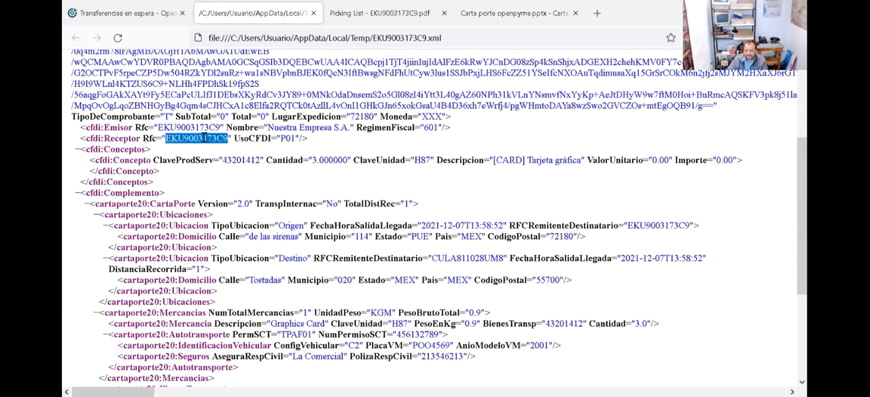
click(258, 180)
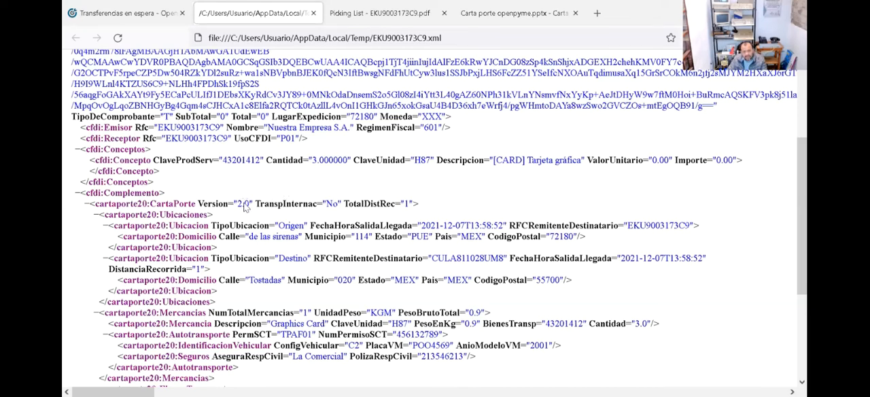
Step: Expand the collapsed cfdi:Comprobante root and the cartaporte20:CartaPorte node in the XML tree to inspect the complement
triple_click(246, 207)
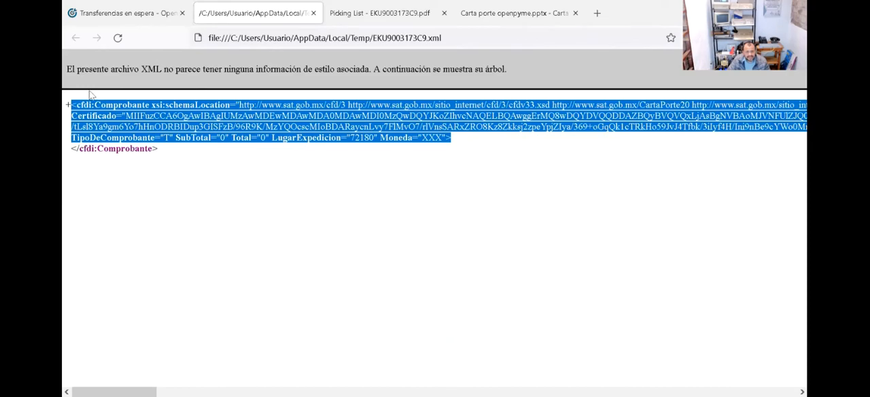
click(69, 106)
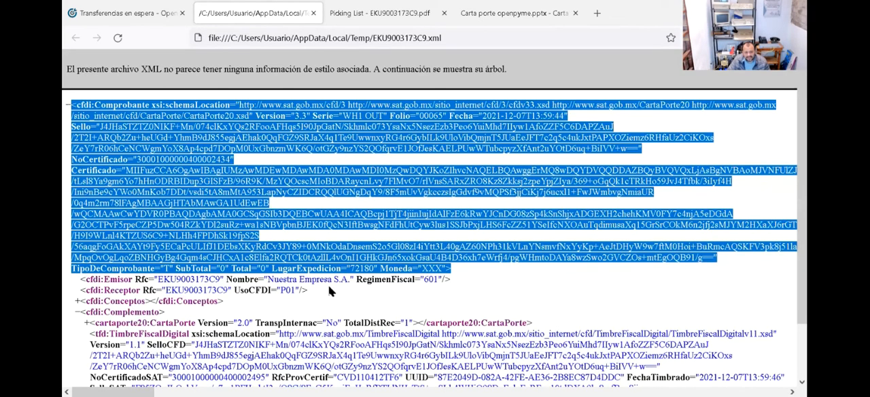
click(243, 325)
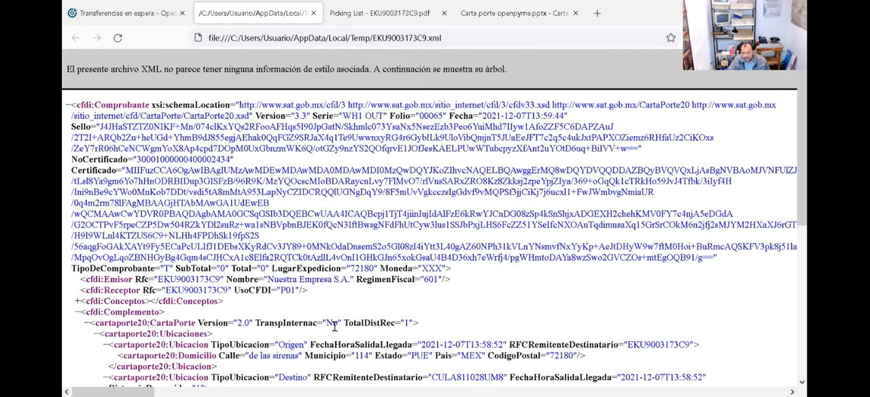
Step: Collapse and re-expand the cartaporte20:CartaPorte node, and examine its locations, goods, transport and figure nodes down to the tfd:TimbreFiscalDigital stamp
click(91, 322)
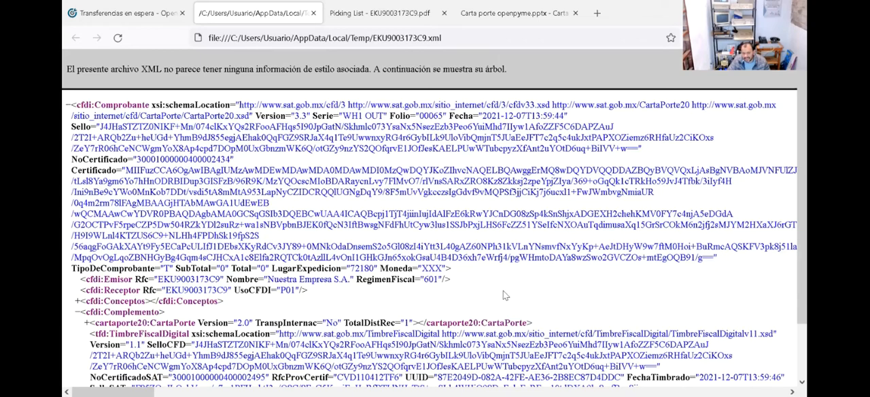
click(87, 323)
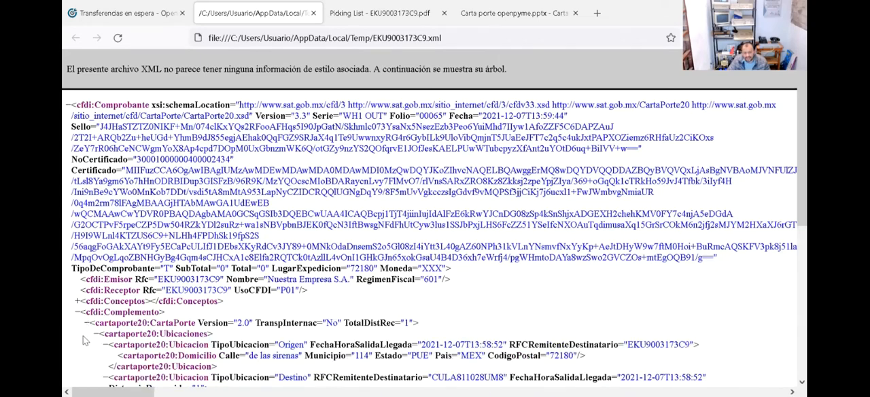
scroll(72, 340, down, 3)
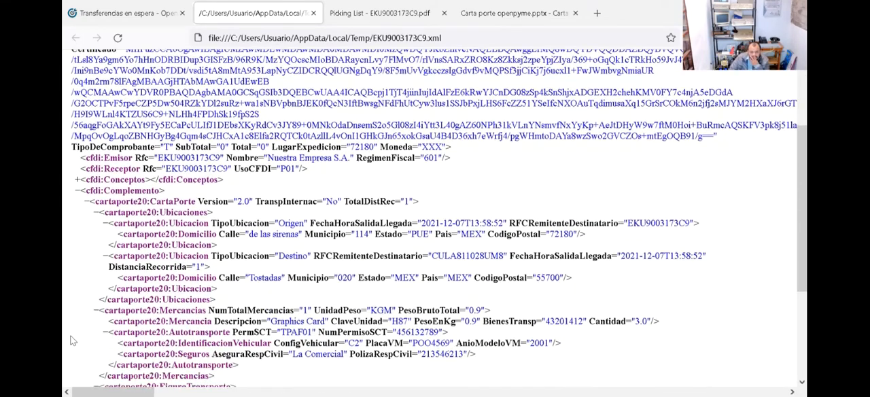
scroll(73, 341, down, 2)
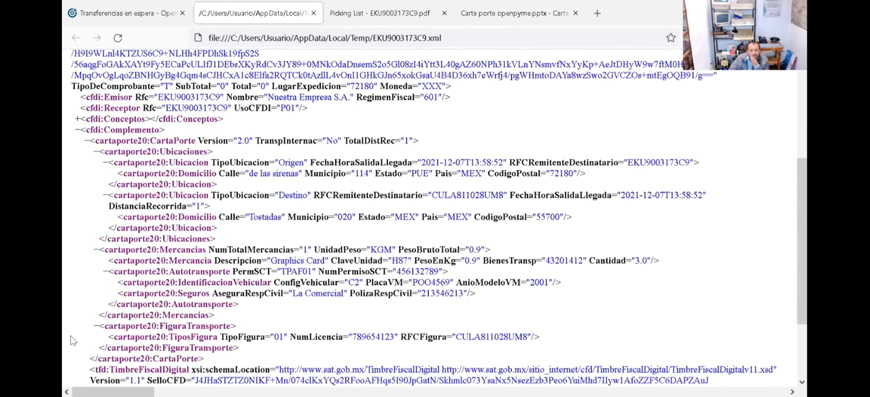
scroll(73, 340, down, 1)
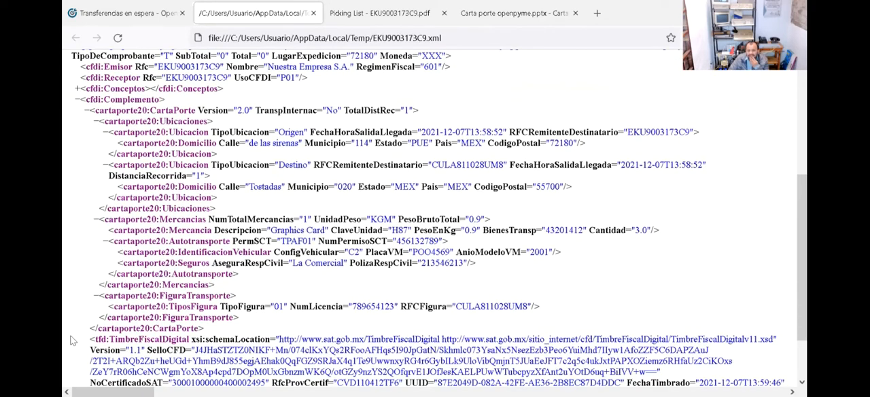
scroll(73, 340, down, 2)
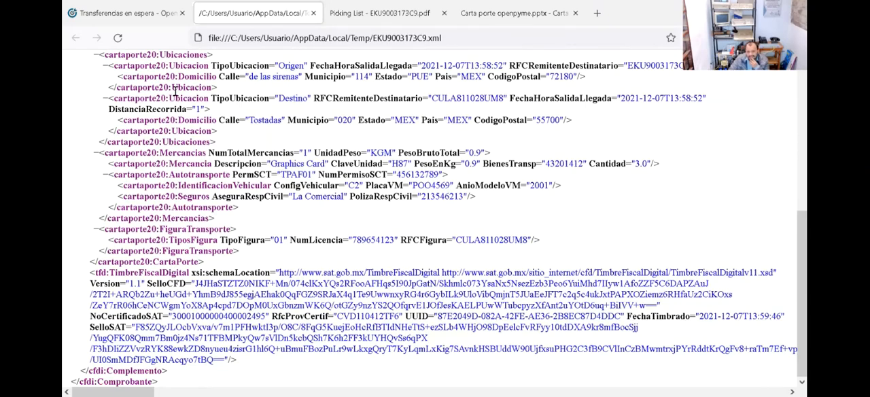
Step: Return to the transfer in OpenPyme, open the current company's record from the logo, check its address country and configuration, and close it
click(136, 19)
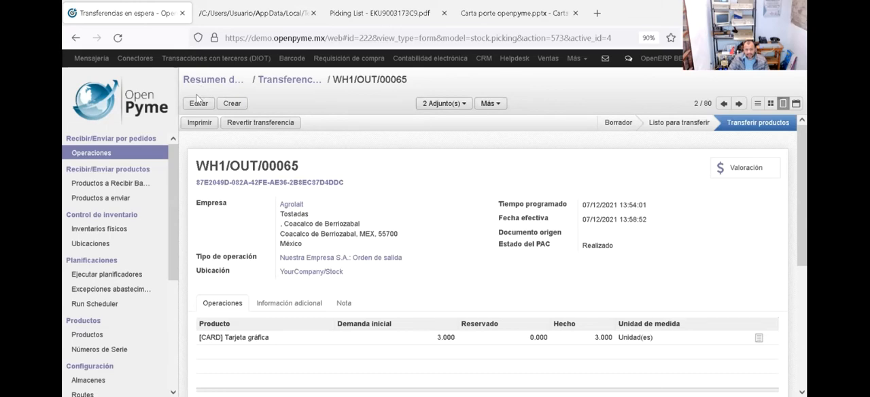
click(105, 86)
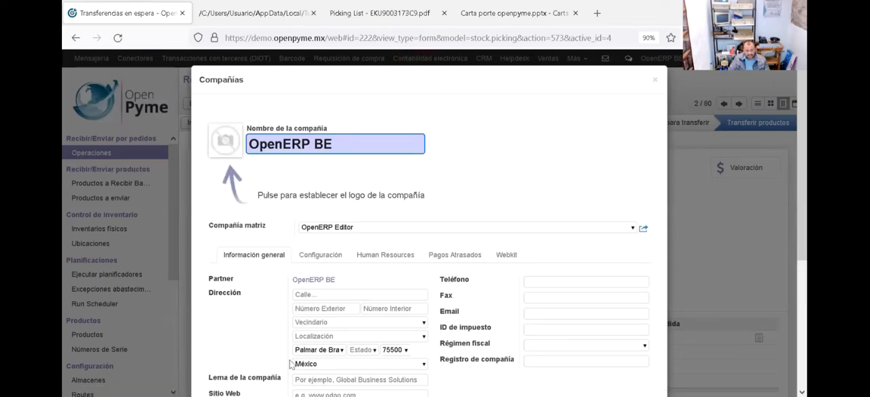
drag(799, 144, 789, 200)
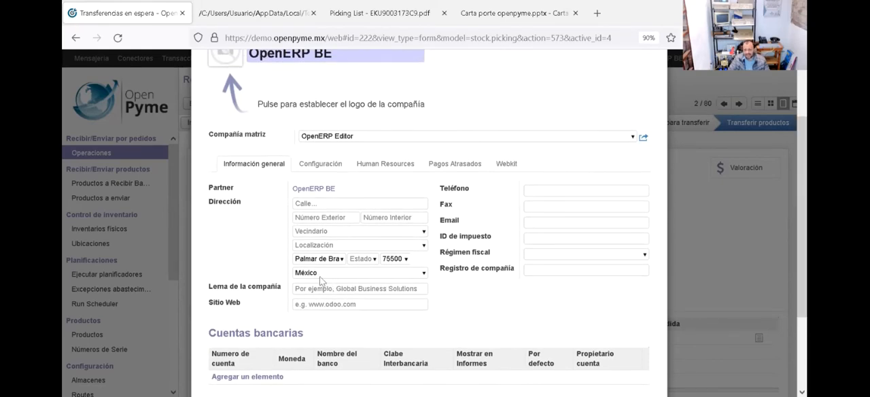
double_click(309, 272)
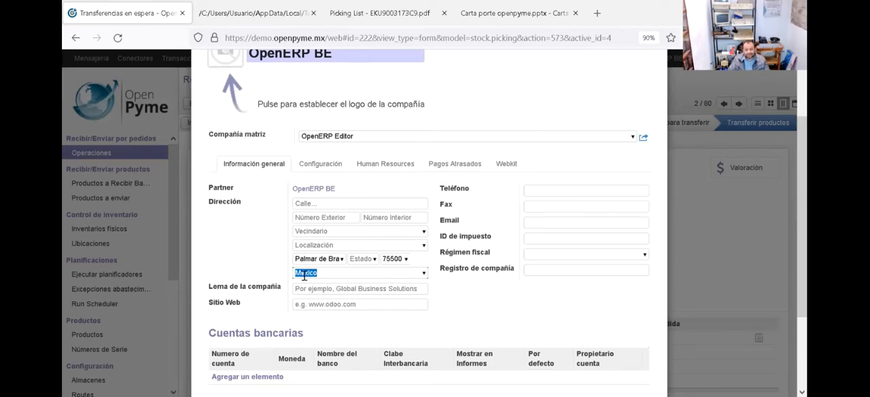
click(314, 166)
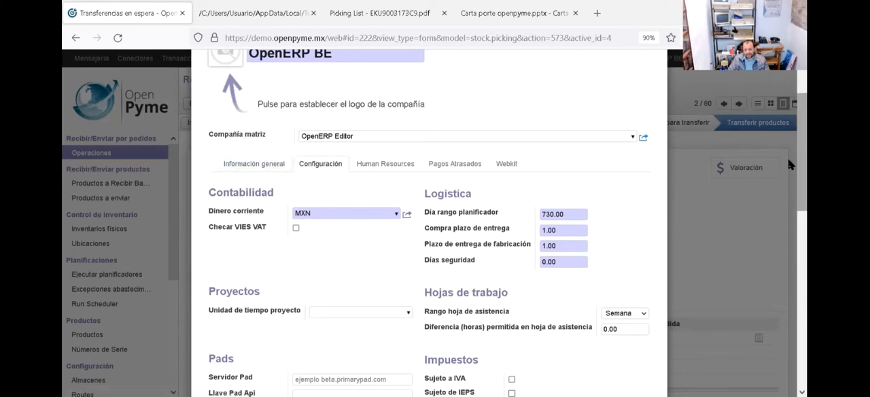
scroll(791, 74, up, 3)
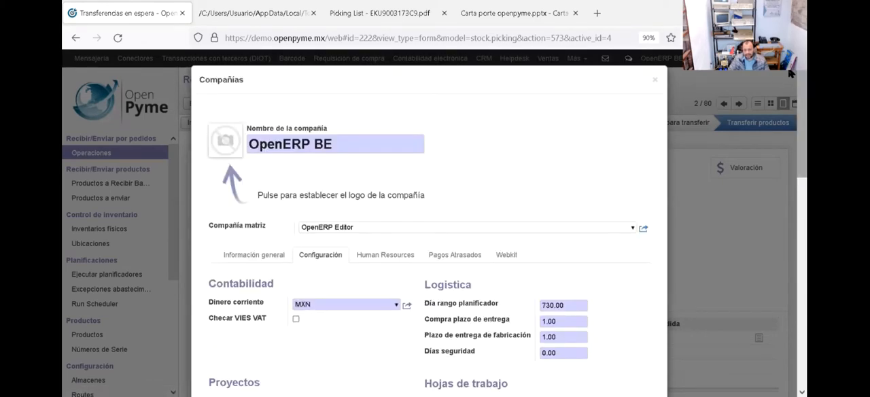
click(655, 83)
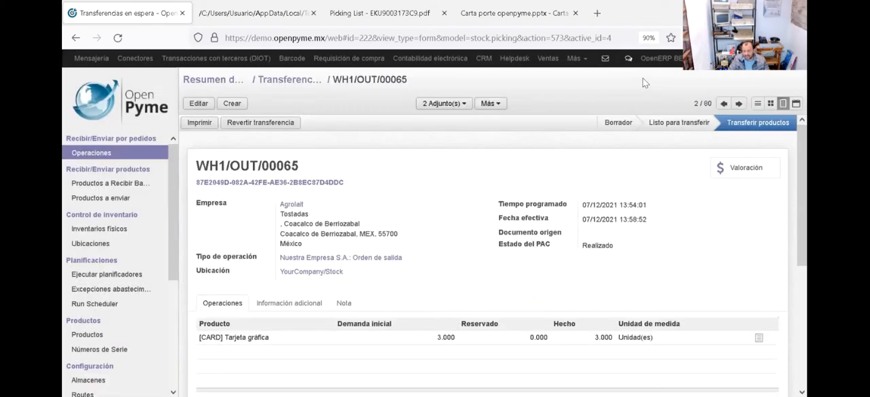
Step: Open the Nuestra Empresa S.A. record from the companies list in the system configuration
click(576, 58)
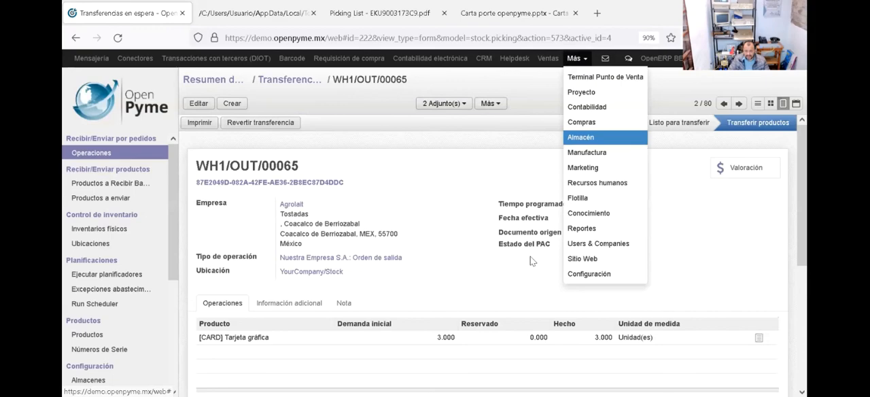
click(582, 274)
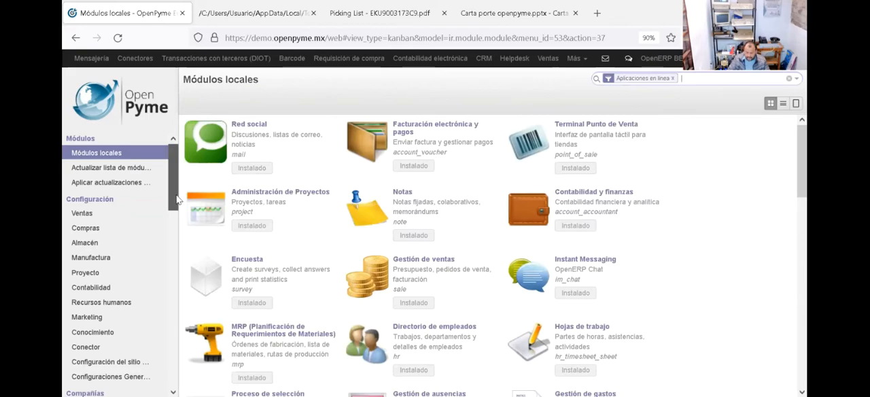
drag(177, 199, 160, 258)
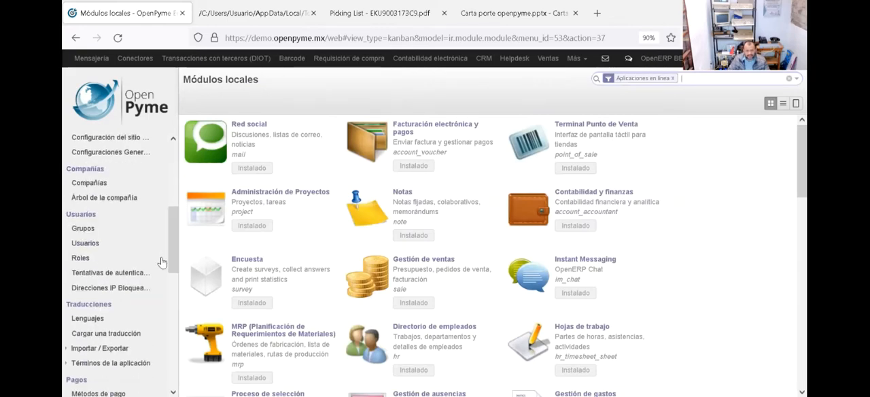
click(81, 189)
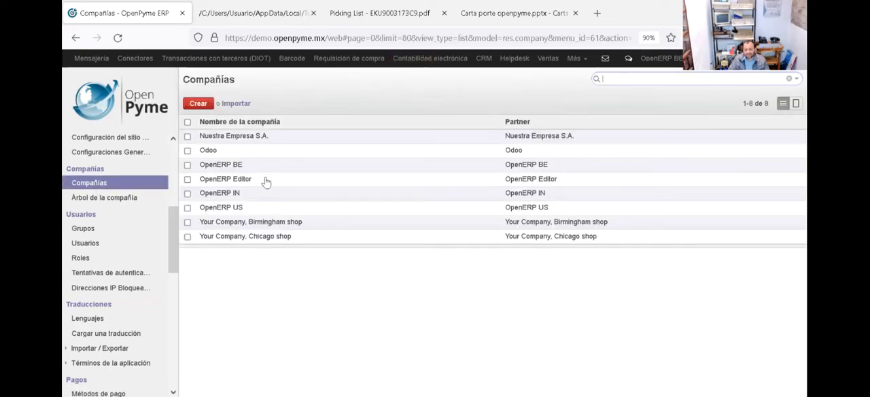
click(255, 139)
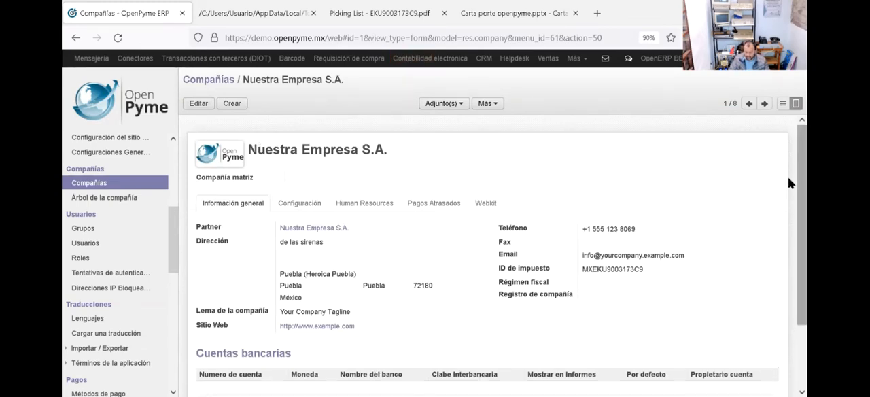
Step: Check the tax ID without its country prefix and the address country in the general information of Nuestra Empresa S.A
scroll(788, 204, down, 1)
scroll(788, 207, up, 1)
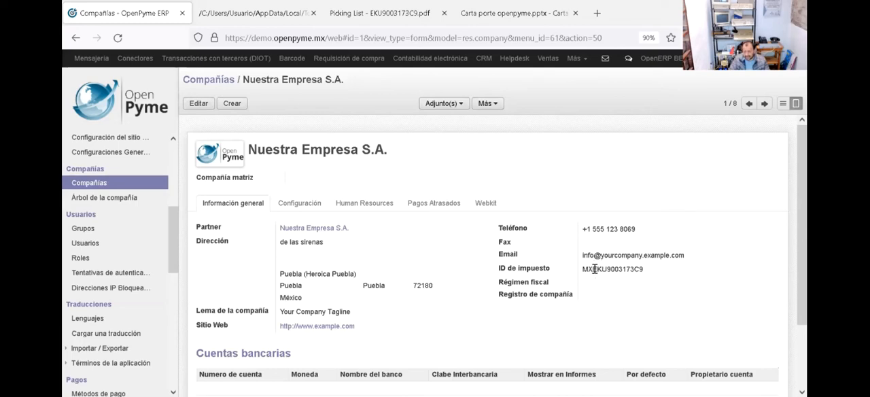
drag(595, 269, 641, 272)
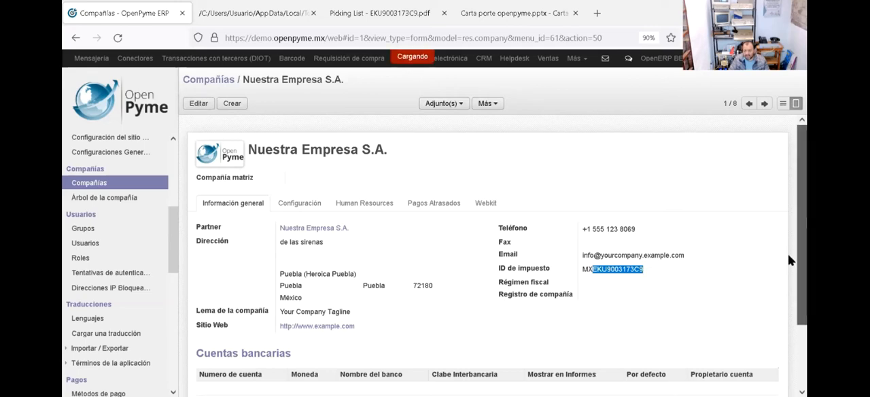
scroll(788, 286, down, 2)
scroll(788, 286, up, 1)
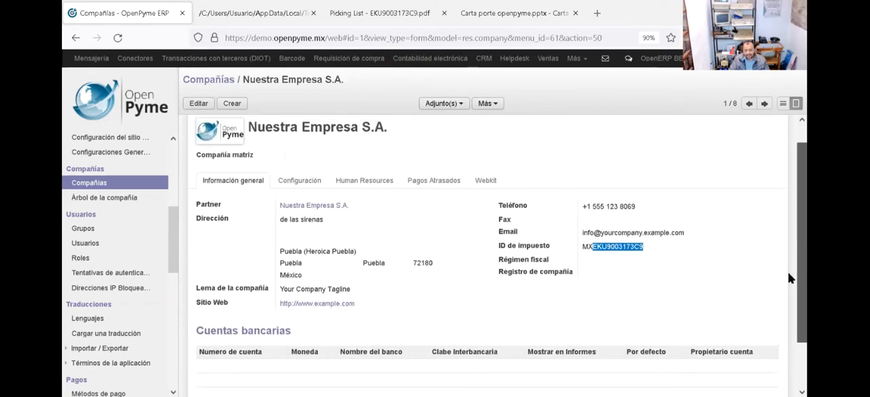
double_click(291, 275)
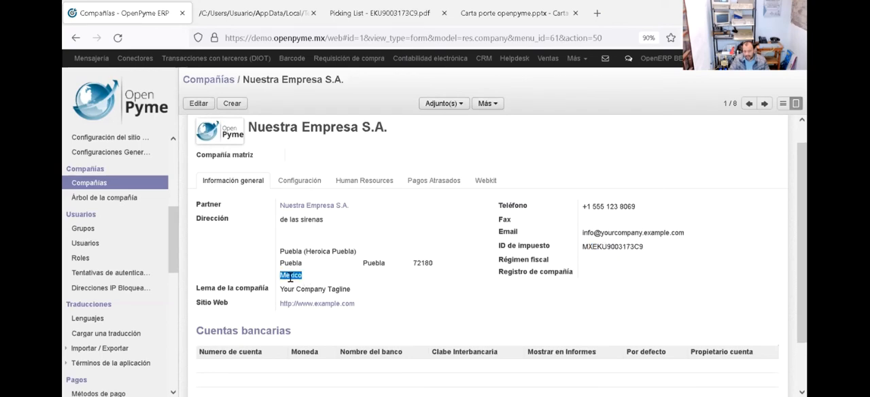
Step: Review the company's configuration down to electronic invoicing, open the Finkok PAC entry to inspect its web service settings, and close it
click(314, 183)
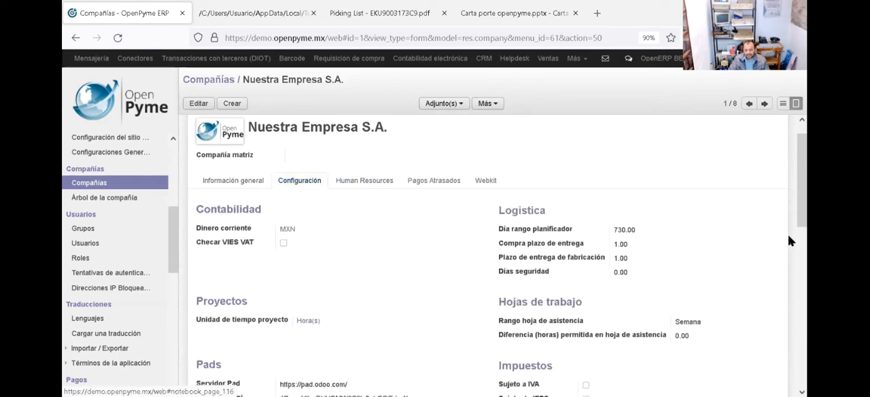
scroll(789, 225, down, 3)
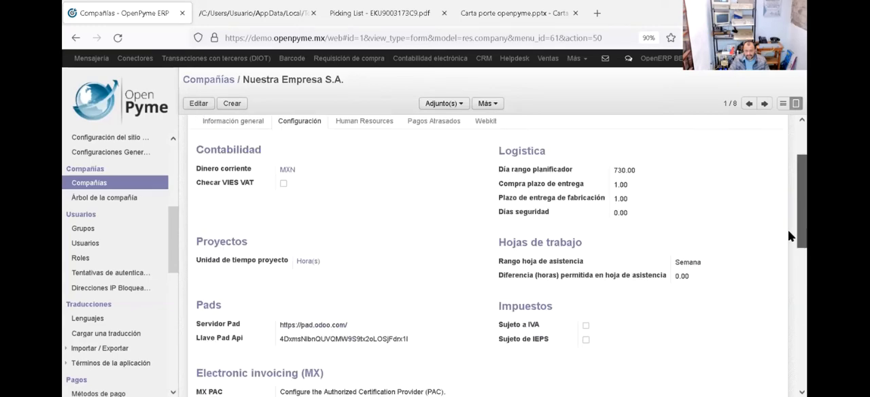
scroll(788, 249, up, 1)
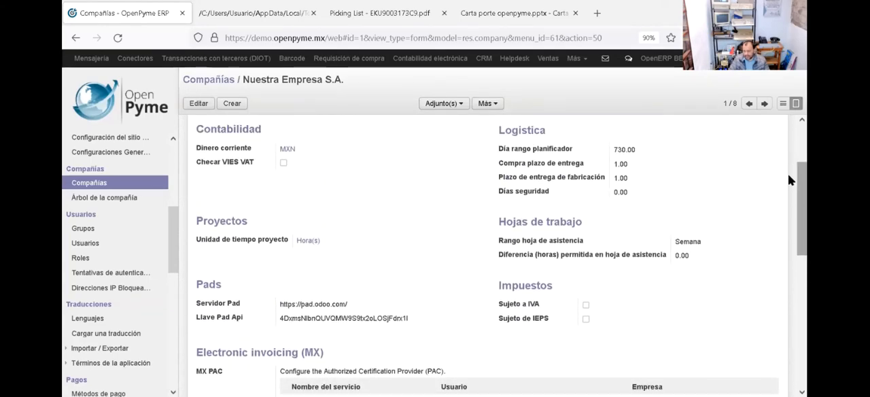
scroll(788, 223, down, 3)
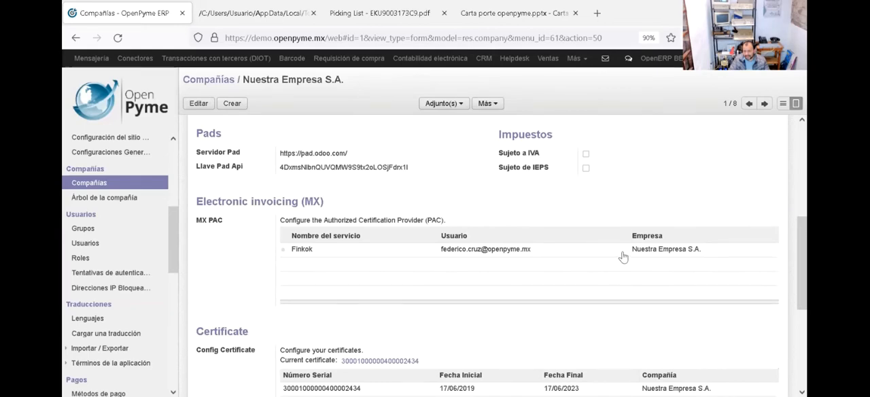
click(623, 256)
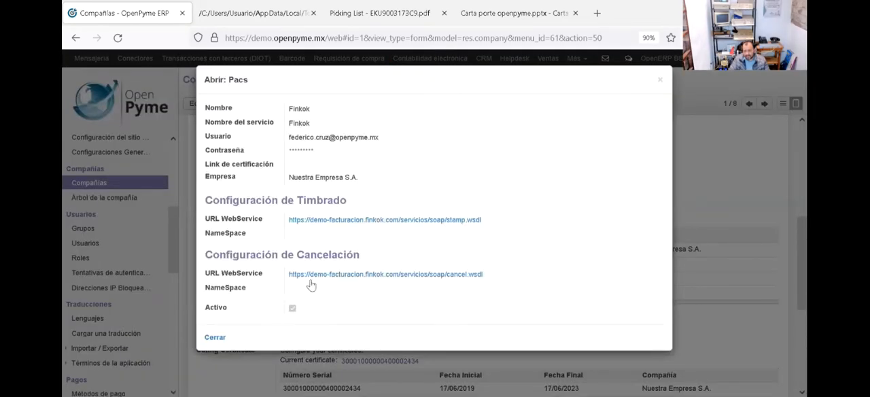
click(215, 338)
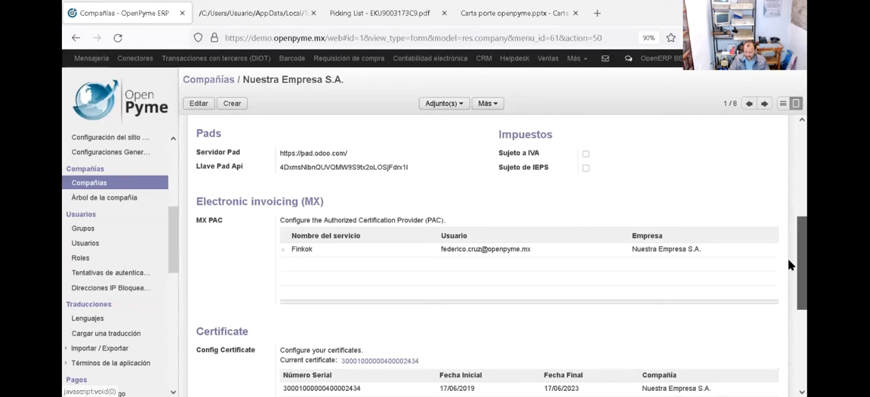
Step: View the Human Resources details of Nuestra Empresa S.A
scroll(788, 259, up, 4)
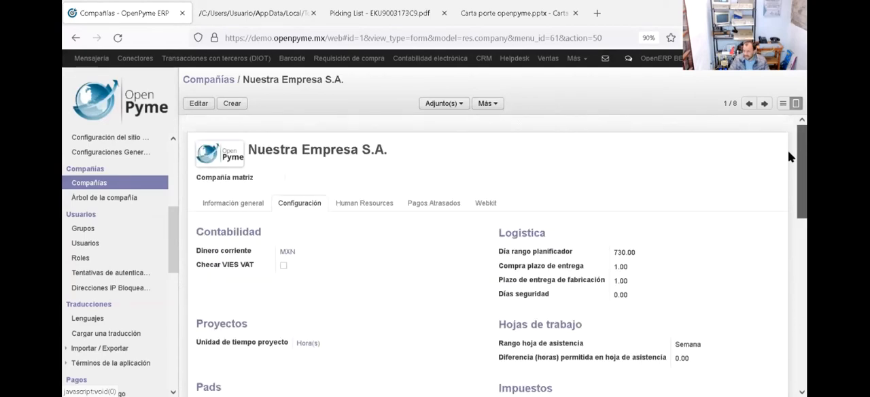
scroll(788, 174, down, 1)
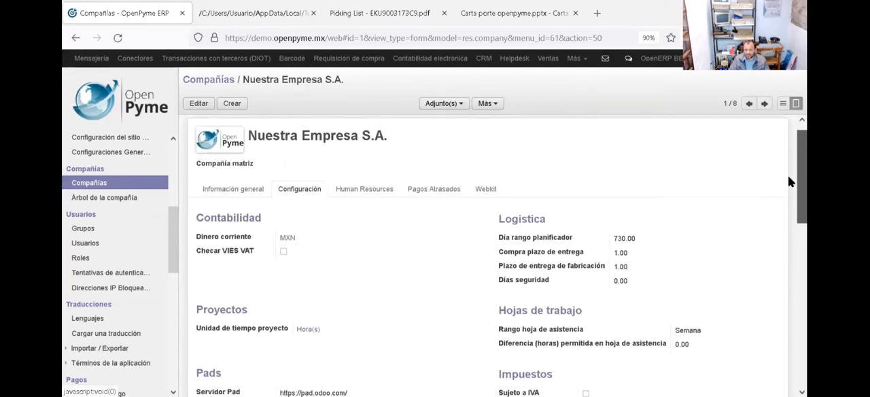
click(365, 181)
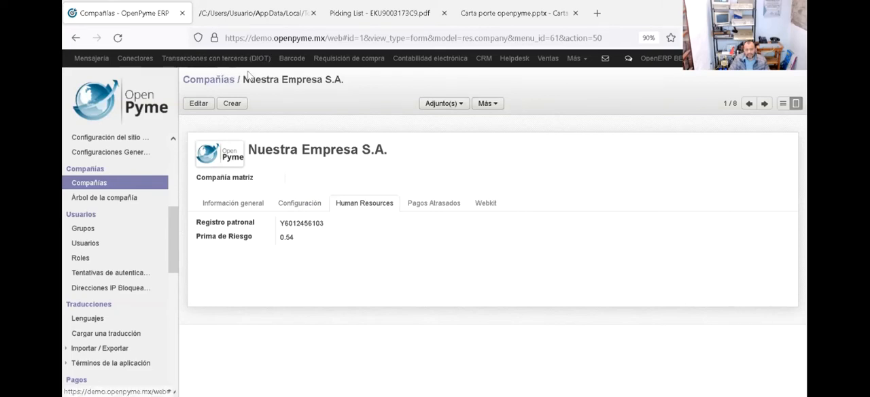
Step: Go back from the company record through the companies and modules views to stock transfer WH1/OUT/00065
click(78, 42)
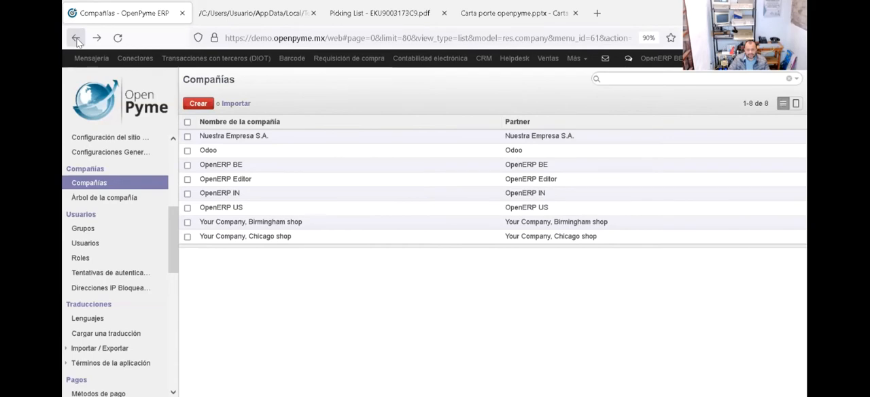
click(77, 41)
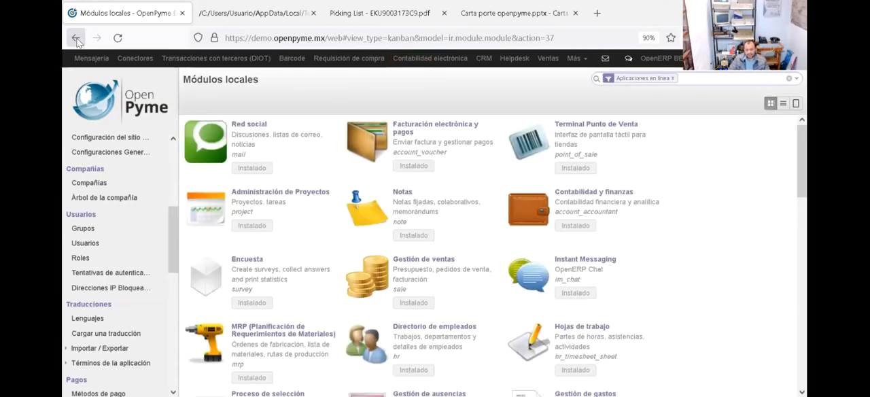
click(77, 41)
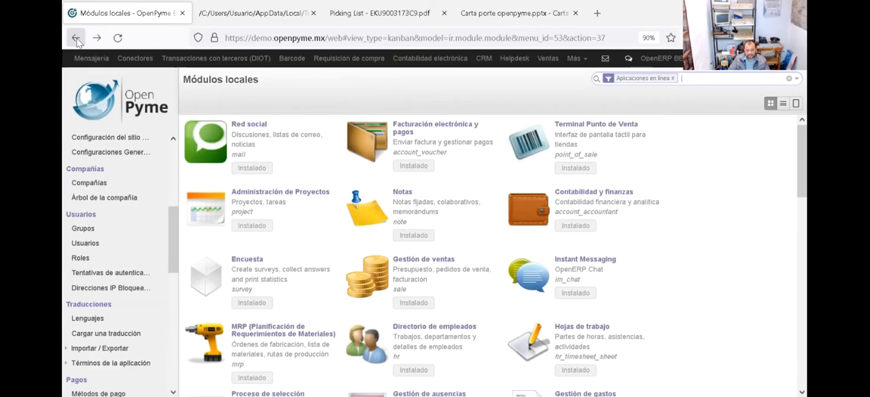
click(76, 41)
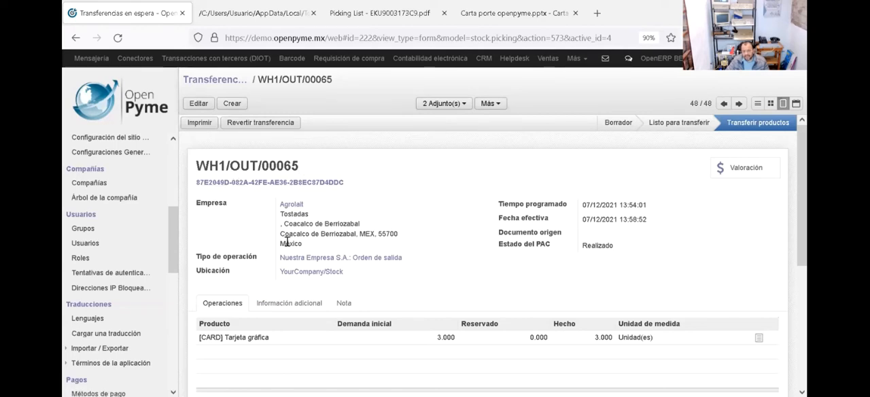
Step: Check the RFC in the accounting details of customer Agrolait and return to transfer WH1/OUT/00065
click(292, 205)
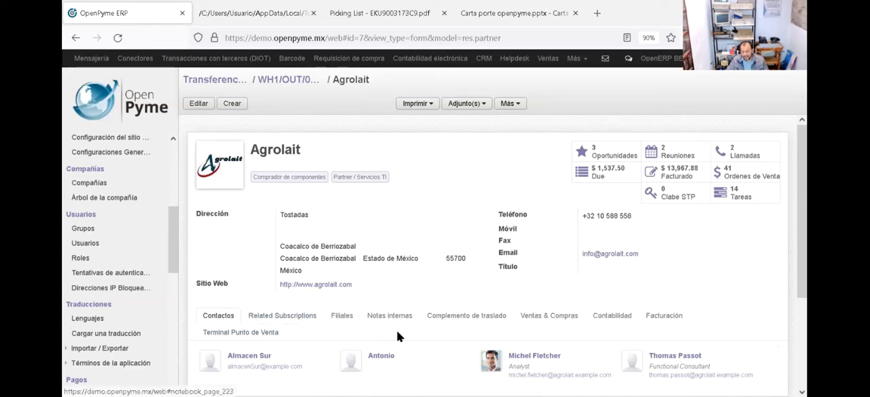
click(613, 315)
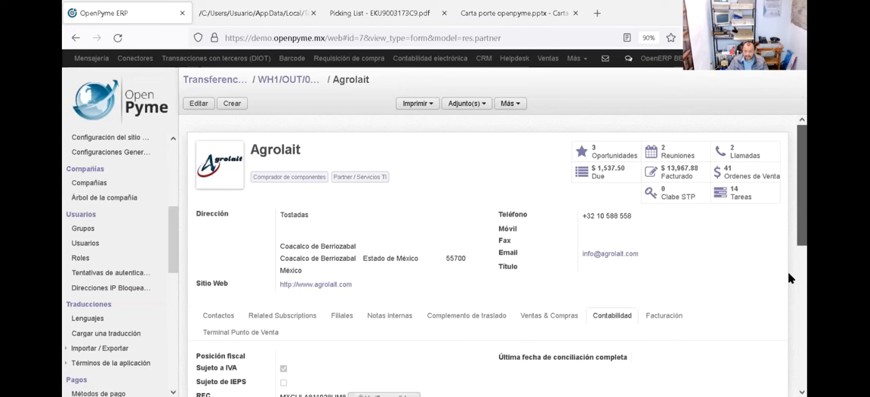
scroll(789, 276, down, 3)
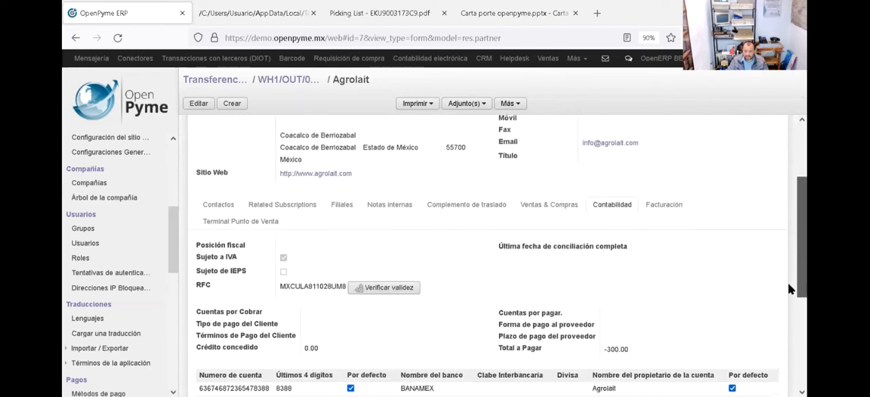
double_click(312, 289)
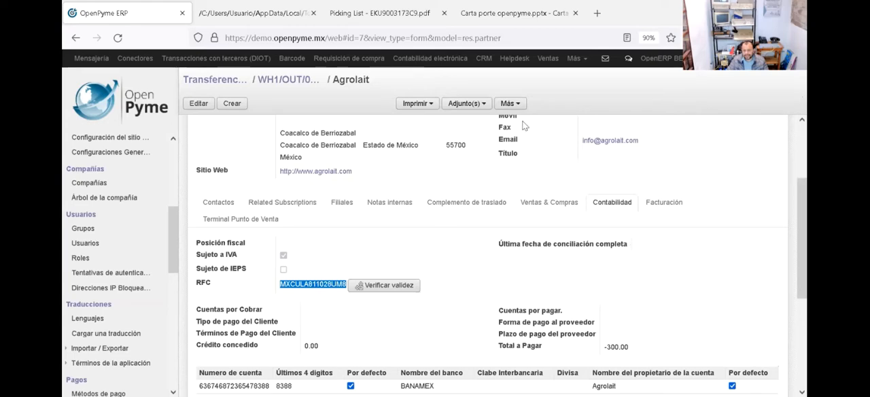
click(285, 82)
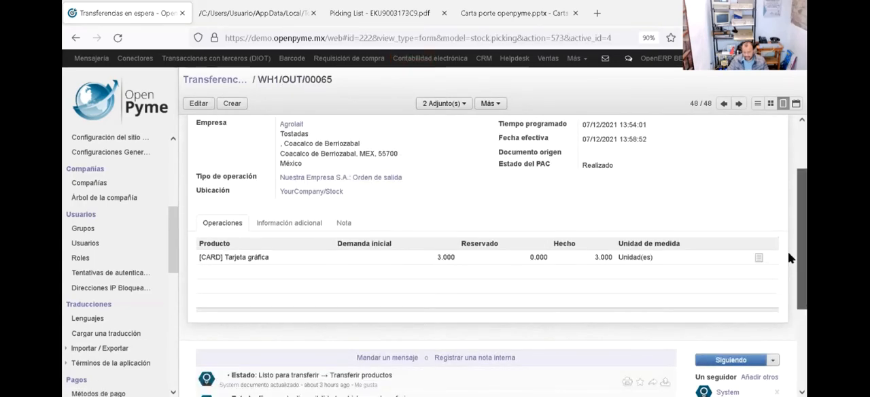
Step: Open the vehicle assigned in the transfer's additional information and check its SCT permit number, insurer and insurance policy number
scroll(788, 243, up, 2)
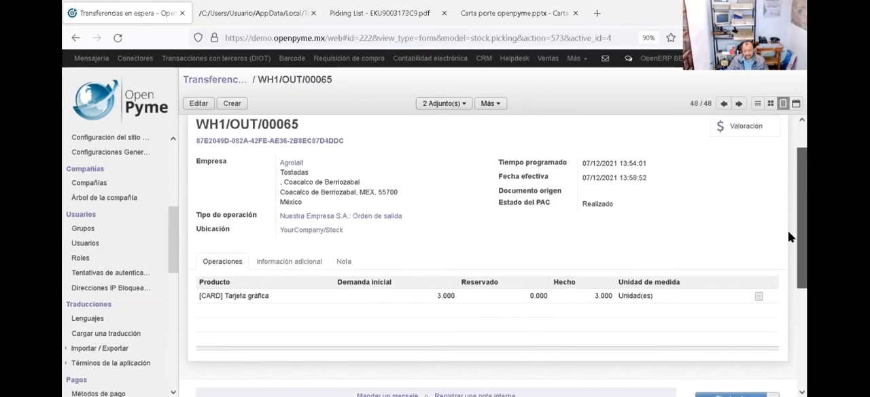
click(299, 271)
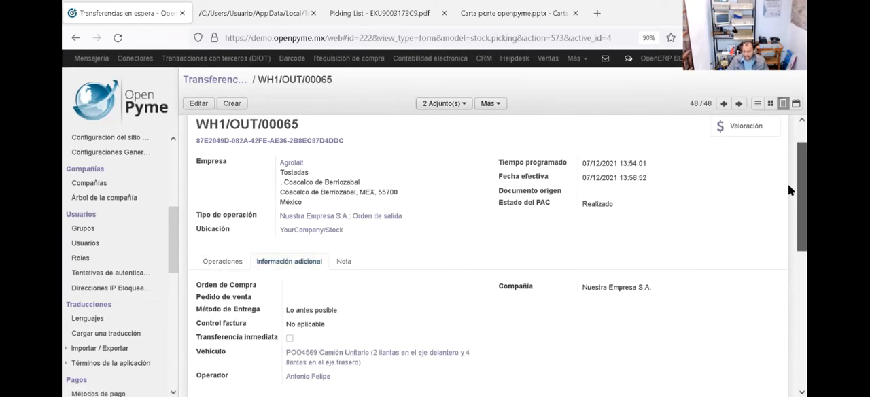
scroll(788, 184, down, 3)
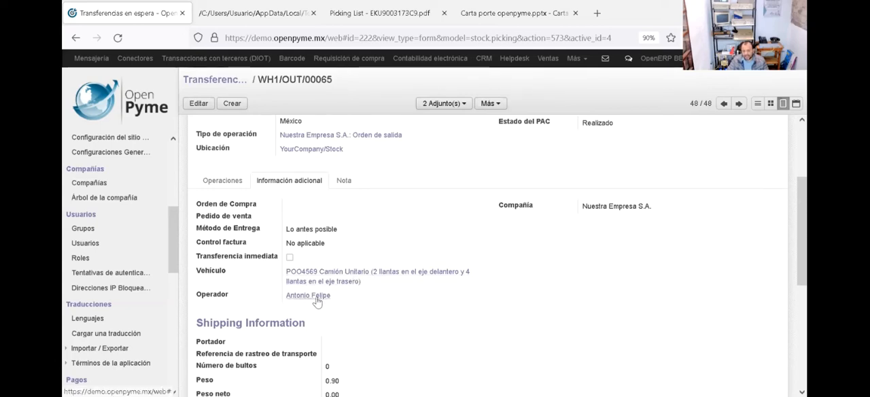
click(366, 276)
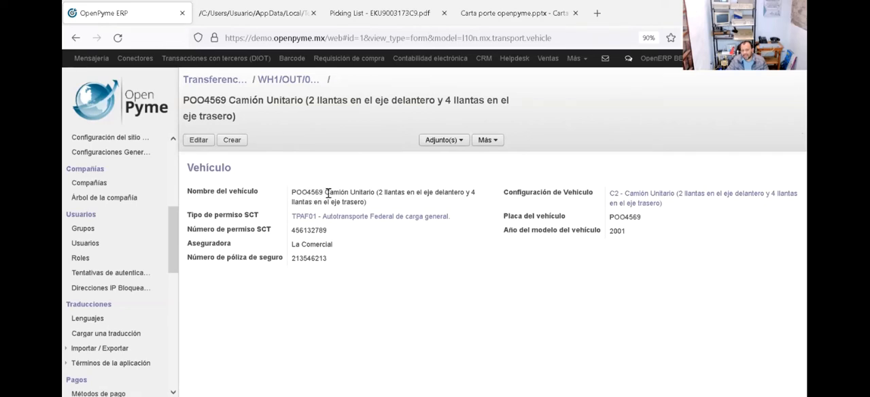
double_click(309, 231)
double_click(316, 243)
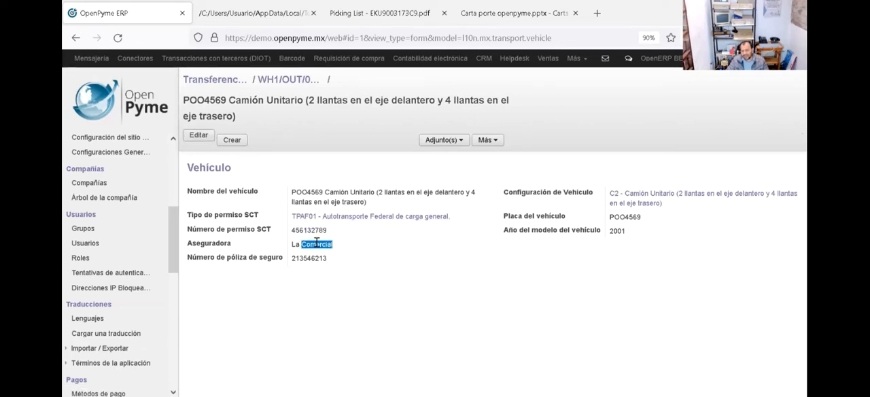
double_click(309, 259)
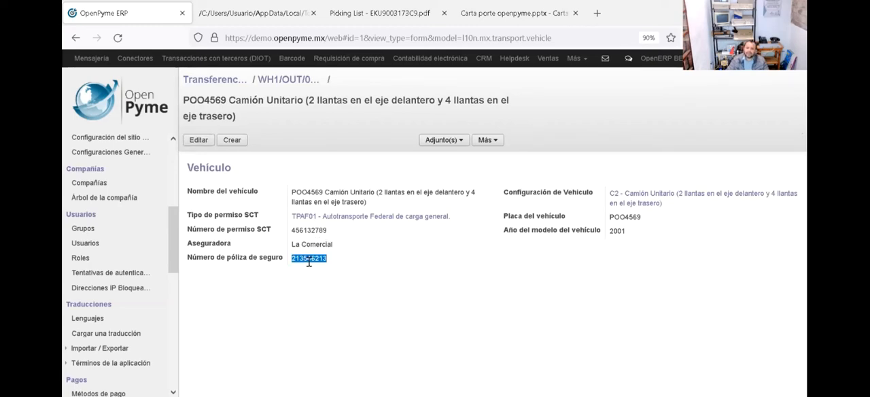
click(571, 283)
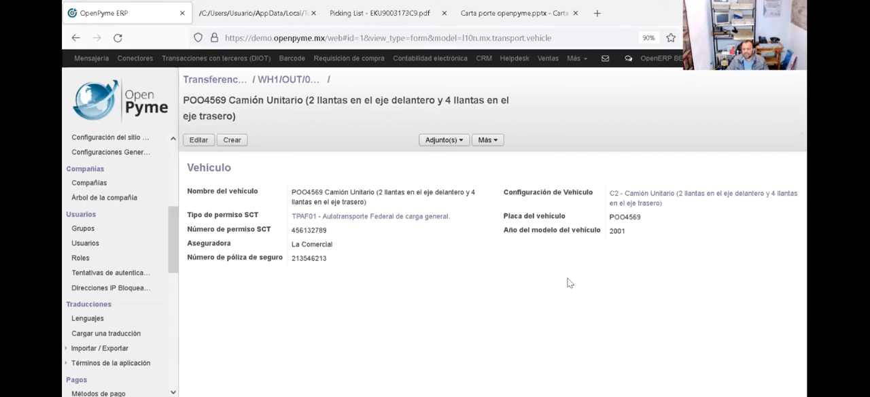
Step: Check the vehicle's licence plate and model year, and return to transfer WH1/OUT/00065
double_click(630, 216)
double_click(620, 232)
click(526, 323)
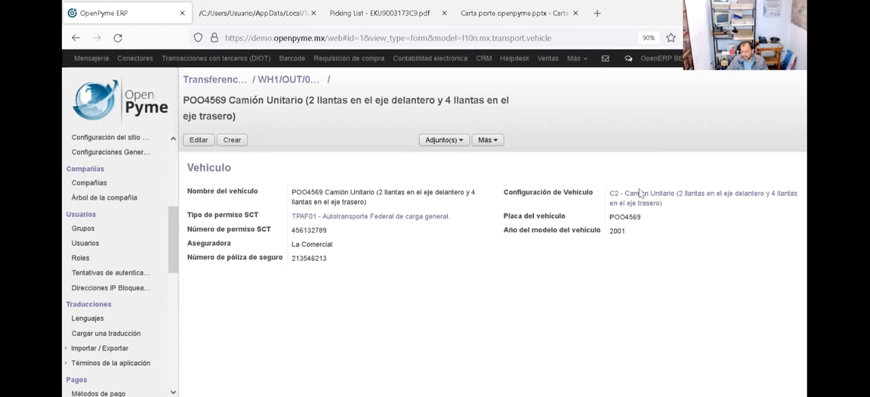
click(283, 81)
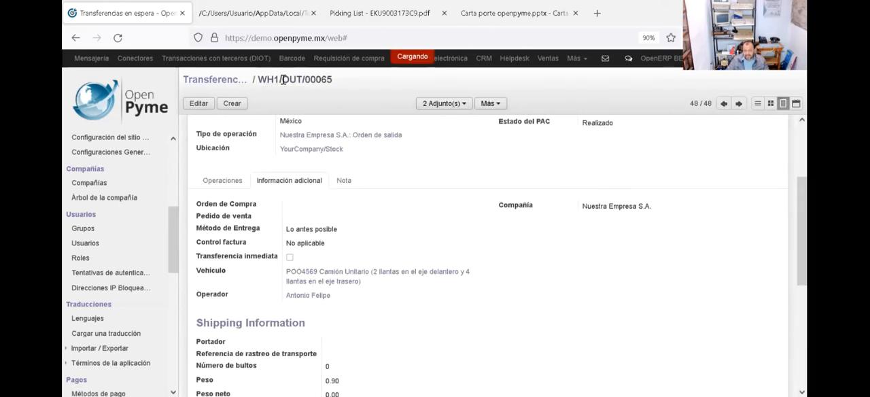
Step: Check the operator's transport figure, driving licence field and street address in the contact record, and return to the transfer
click(300, 296)
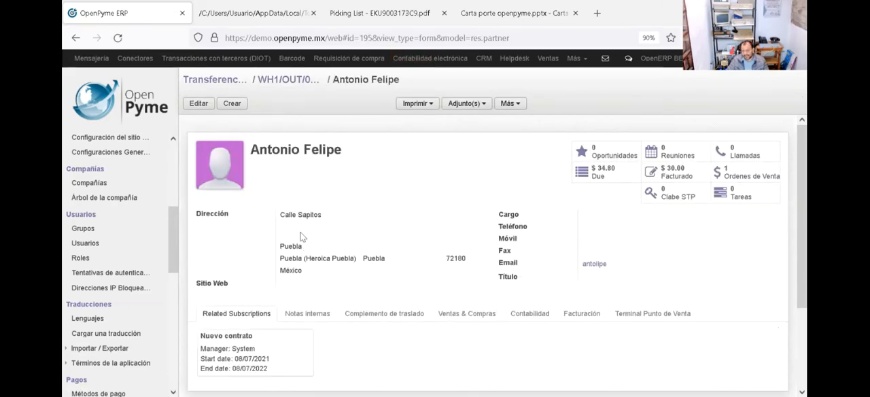
click(386, 313)
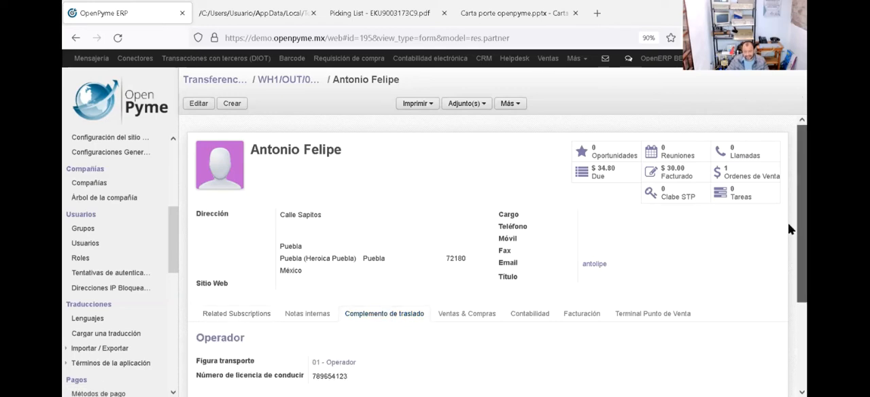
scroll(789, 244, down, 1)
scroll(790, 260, down, 1)
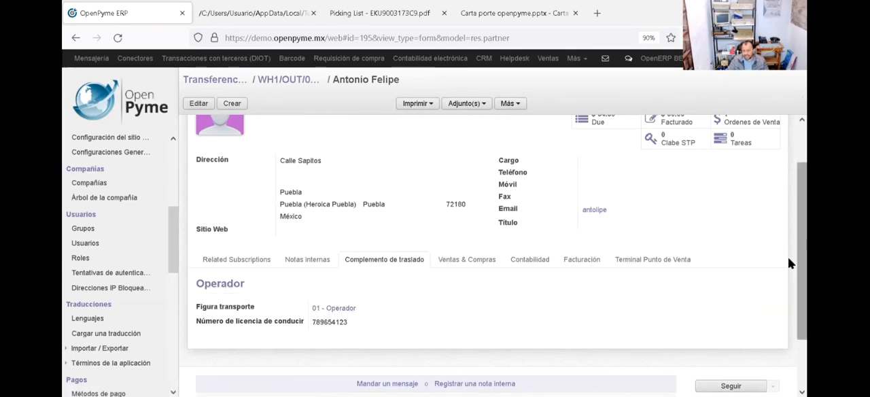
scroll(789, 224, up, 2)
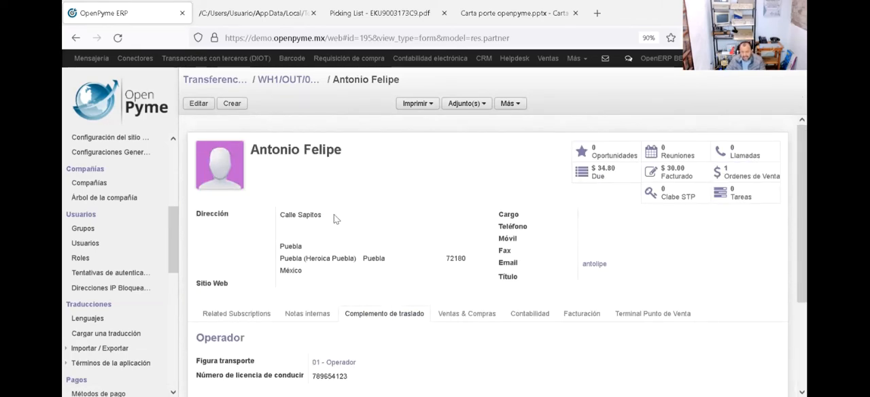
drag(324, 217, 281, 218)
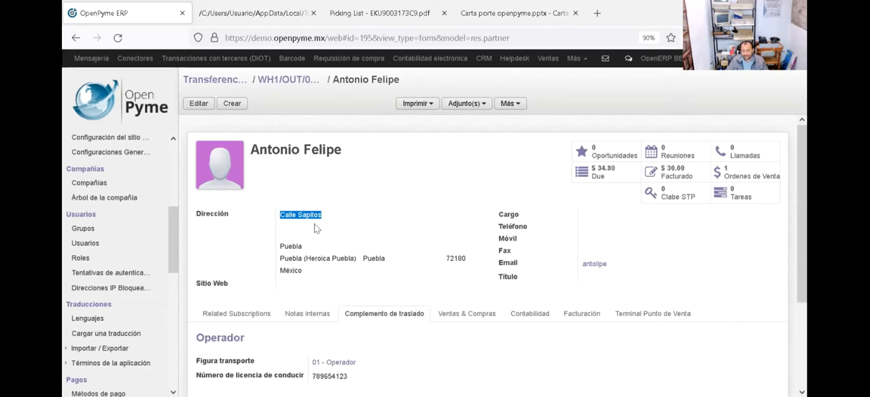
click(283, 83)
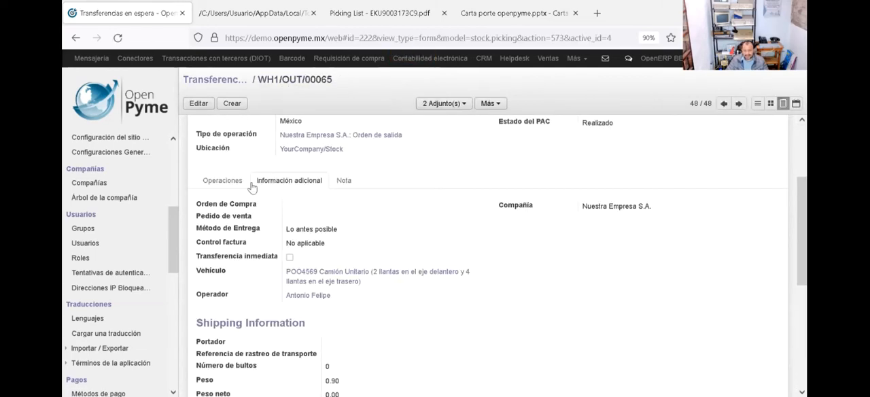
Step: Review the product operations of transfer WH1/OUT/00065 and its fiscal folio below the reference
click(218, 188)
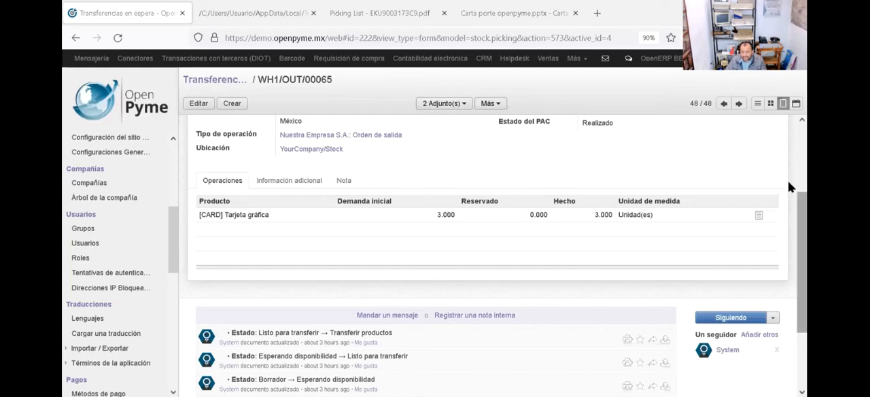
scroll(427, 160, up, 3)
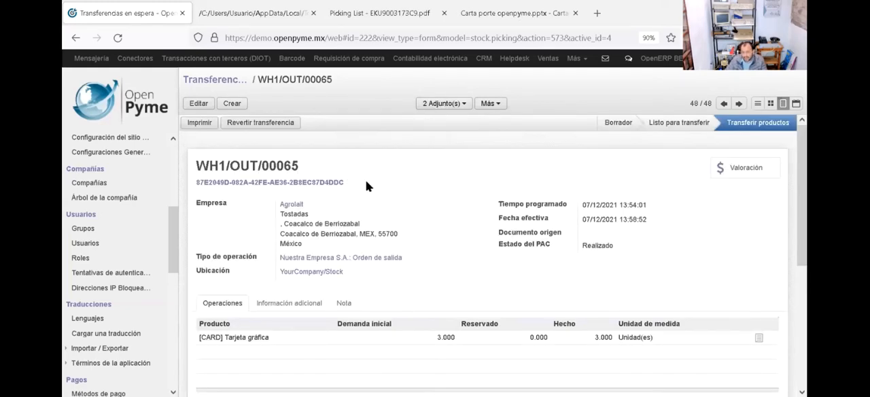
drag(354, 188, 195, 189)
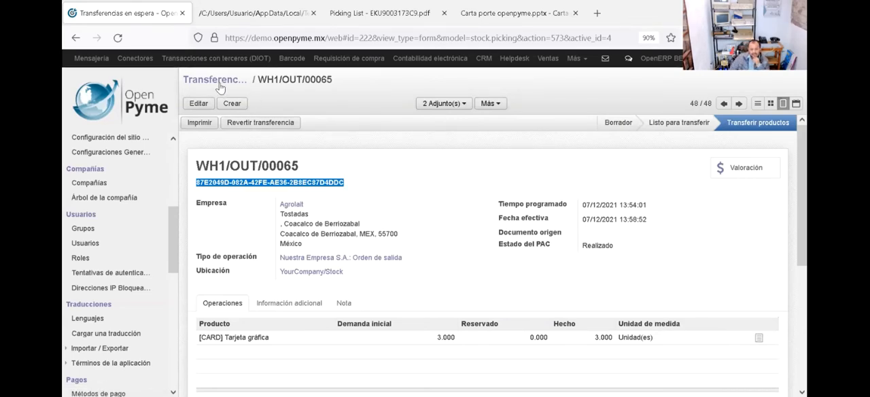
Step: Open transfer WH1/OUT/00063 from the ready-to-process outgoing orders of Nuestra Empresa S.A. in the Almacén application
click(219, 80)
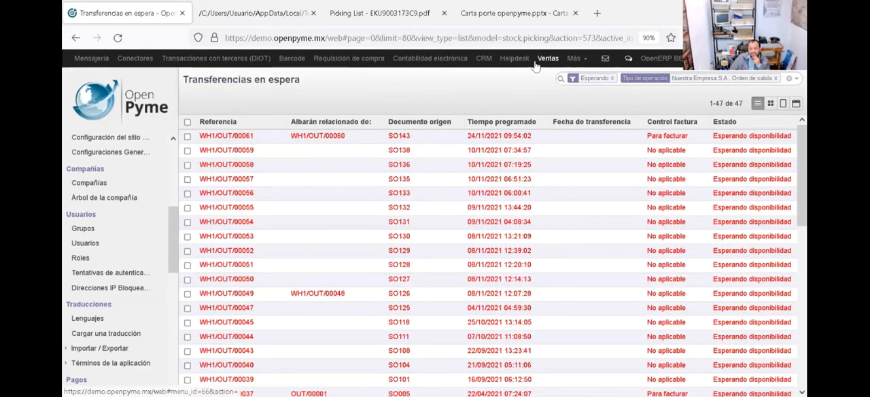
click(580, 60)
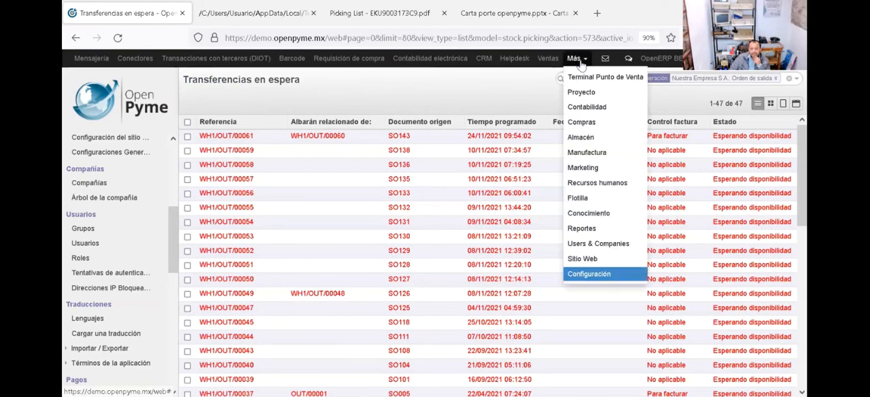
click(592, 139)
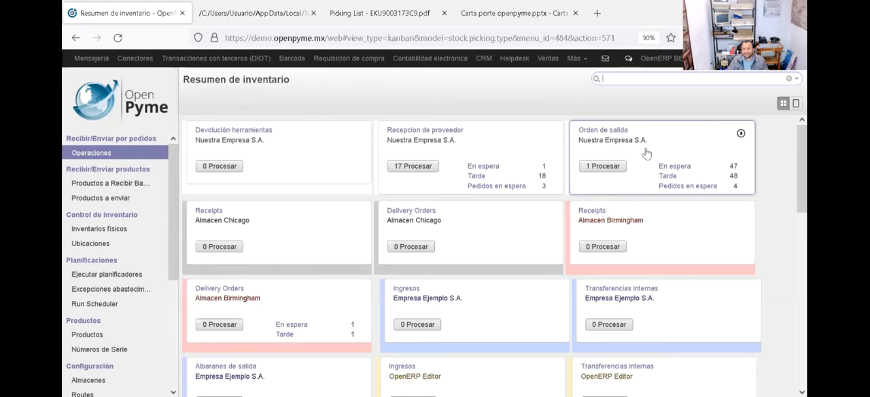
click(604, 166)
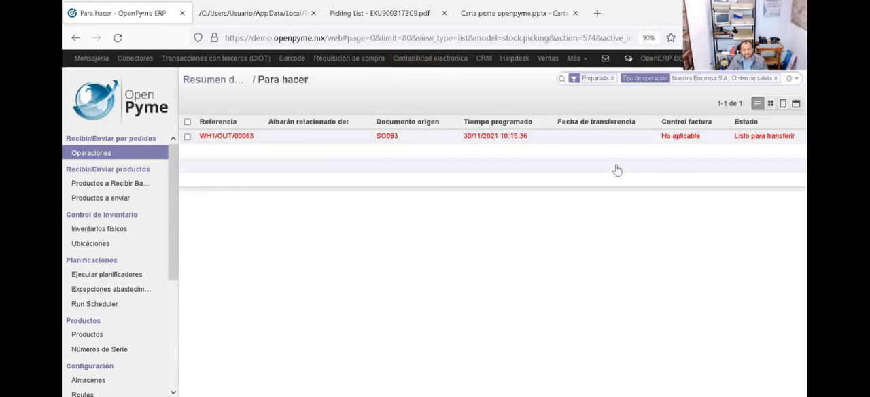
click(419, 143)
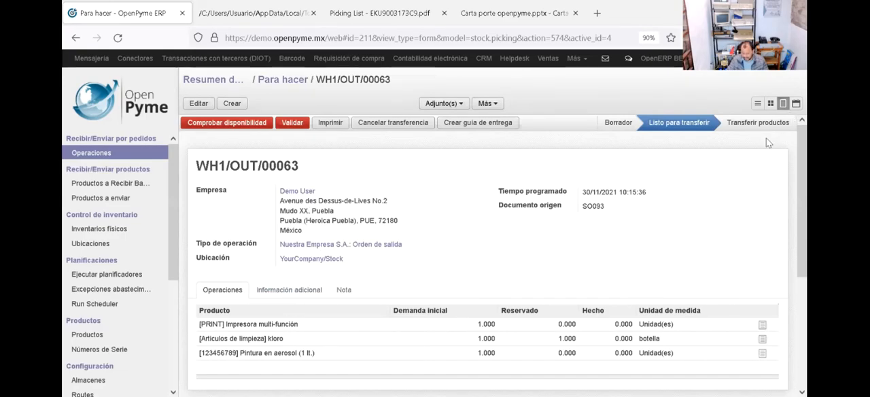
Step: Validate transfer WH1/OUT/00063 as an immediate transfer of the reserved quantities, creating a backorder for the remaining products
triple_click(771, 204)
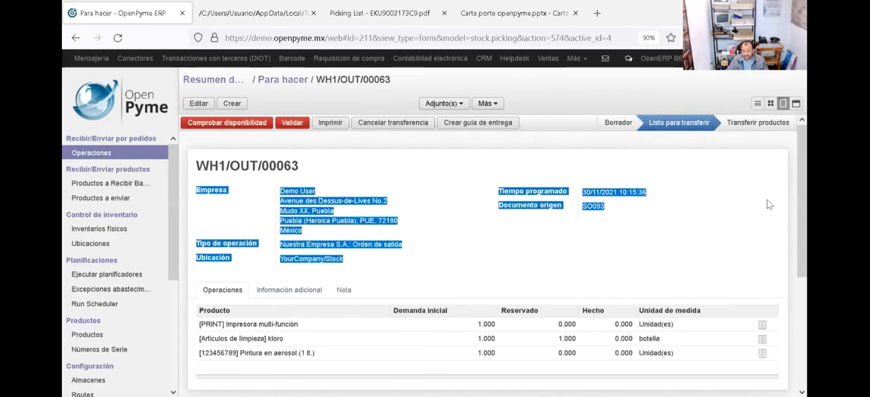
click(760, 238)
scroll(788, 281, down, 1)
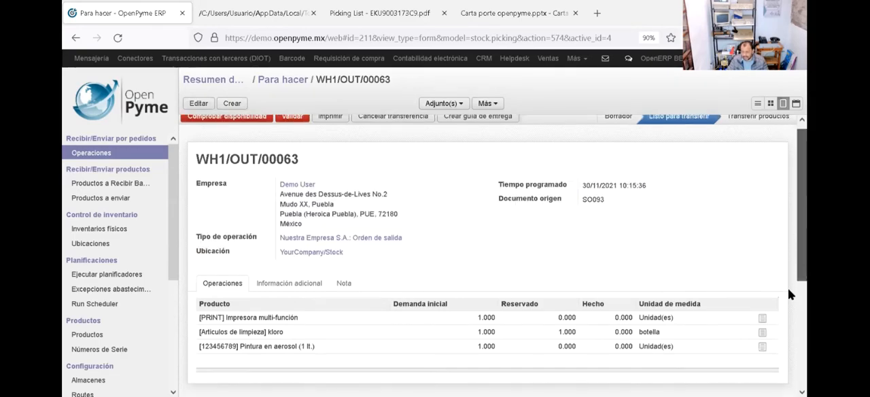
scroll(788, 287, down, 2)
scroll(788, 303, down, 1)
scroll(788, 300, up, 3)
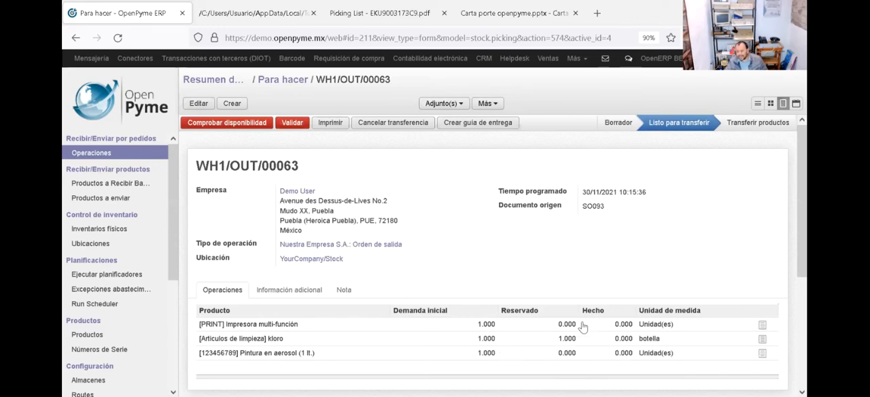
click(291, 127)
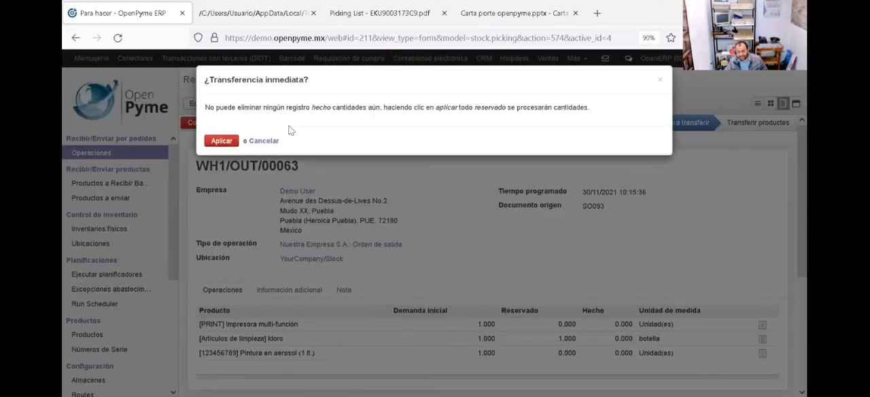
click(220, 142)
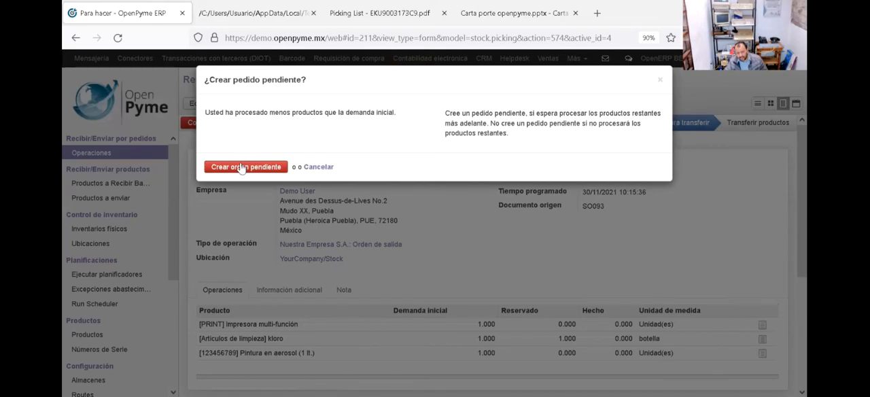
click(241, 167)
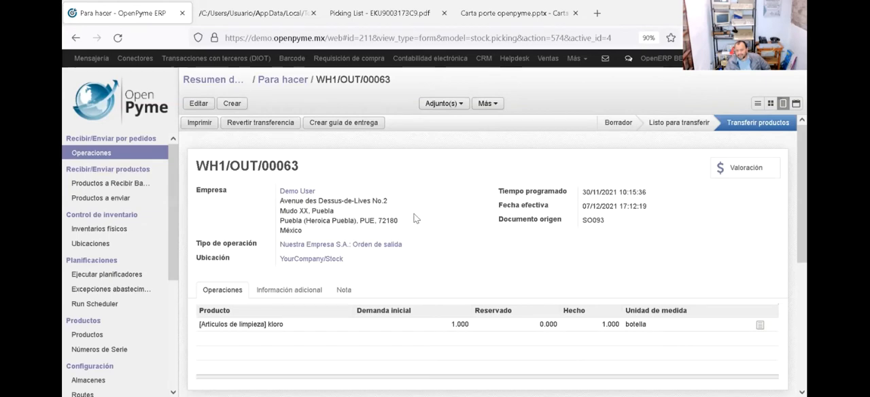
Step: Try to create the delivery guide for transfer WH1/OUT/00063 and open the record of the transfer's customer
click(343, 126)
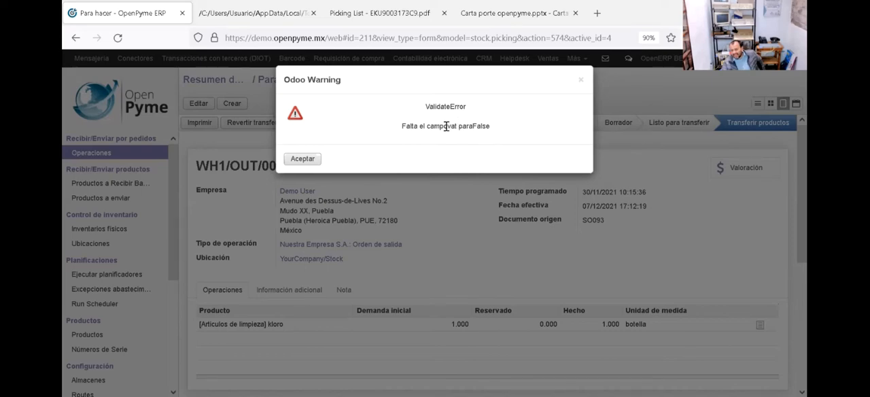
click(302, 160)
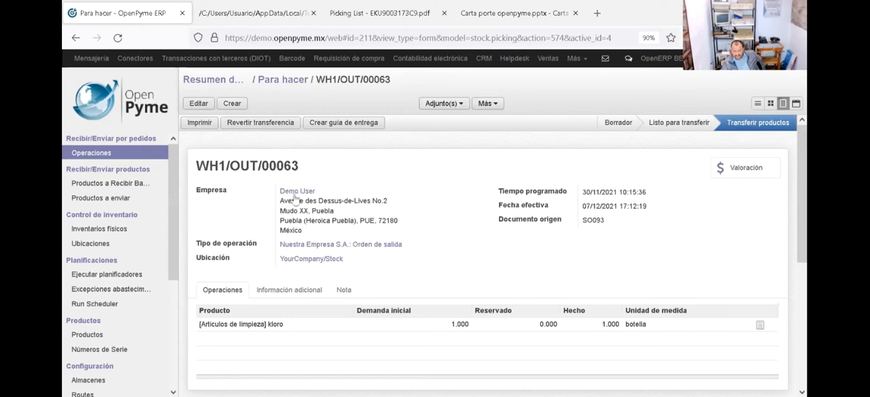
click(296, 193)
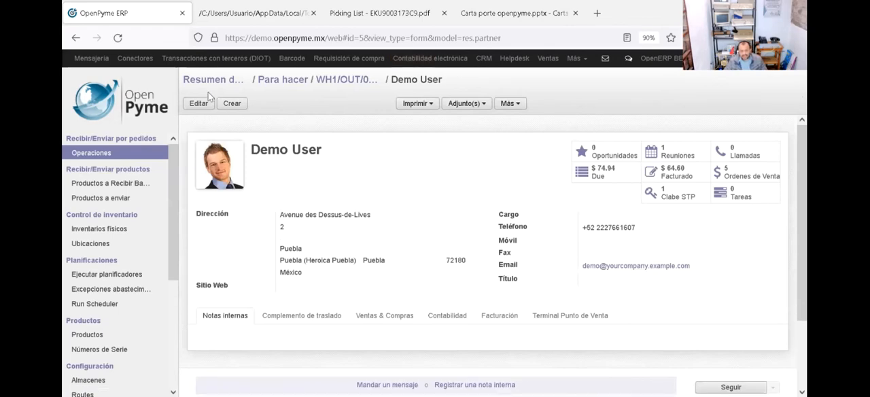
Step: Mark the customer as a company and try to verify the validity of its RFC in the accounting data
click(191, 105)
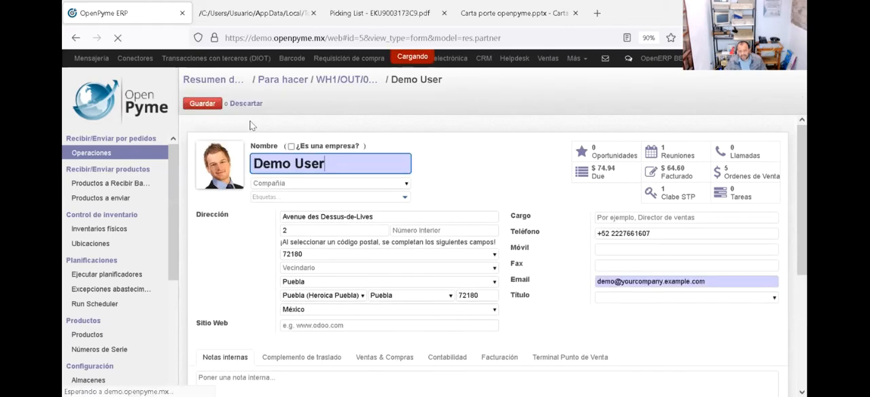
click(292, 147)
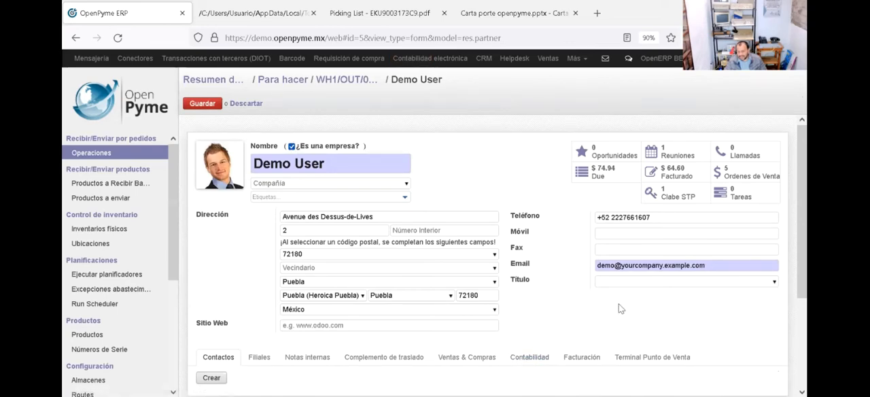
click(530, 356)
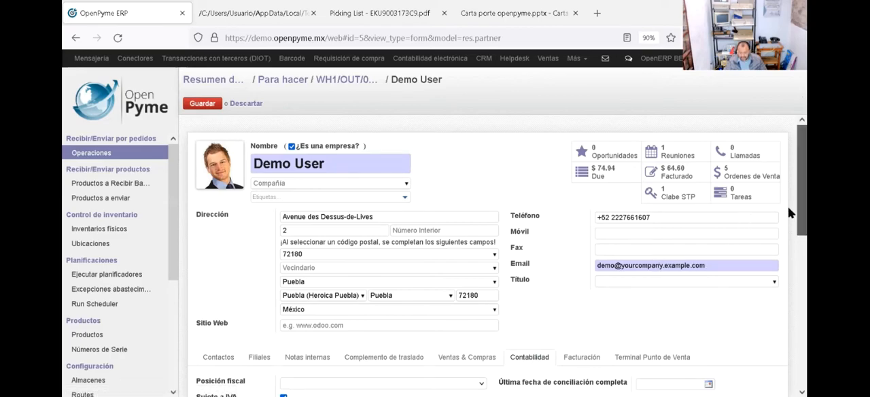
scroll(789, 216, down, 1)
scroll(789, 262, down, 2)
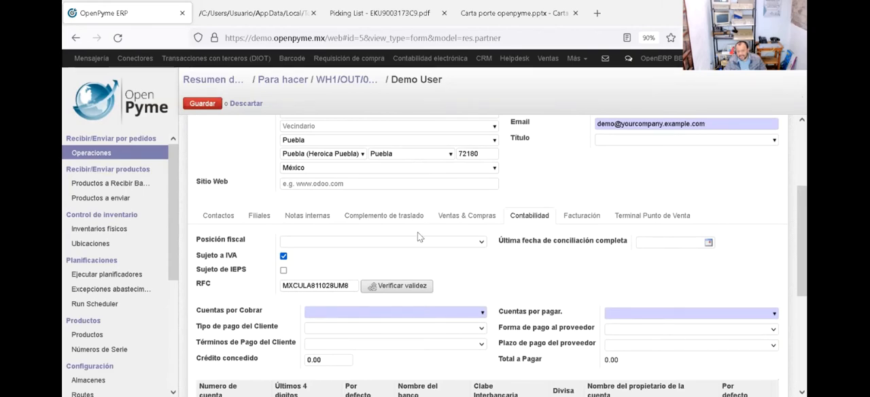
click(397, 286)
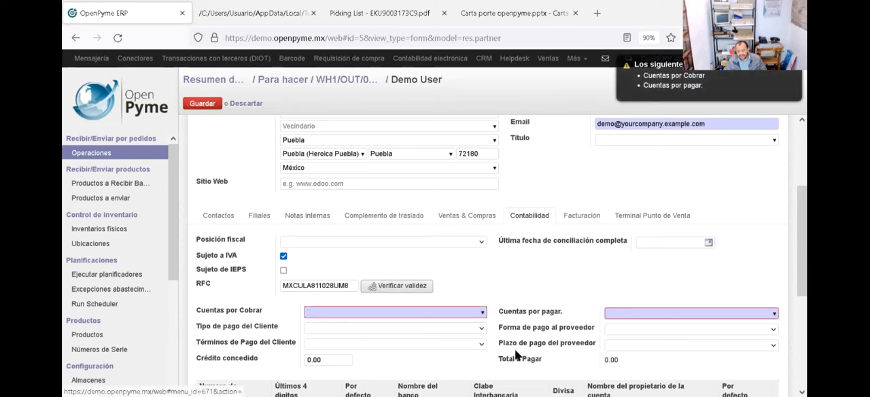
click(482, 312)
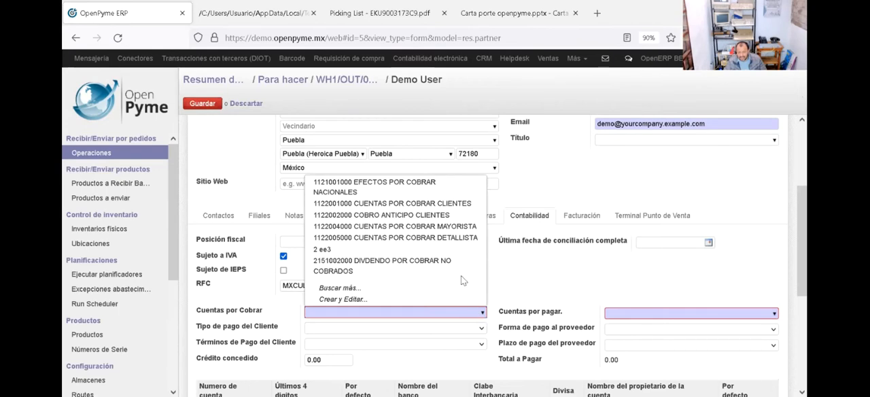
click(430, 187)
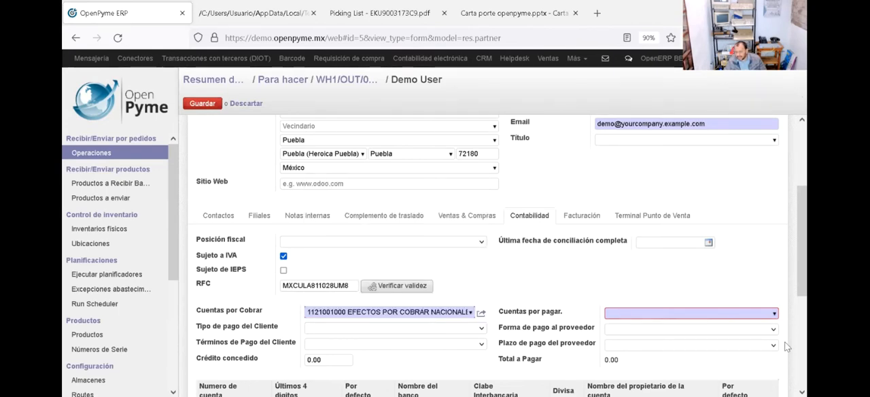
click(776, 313)
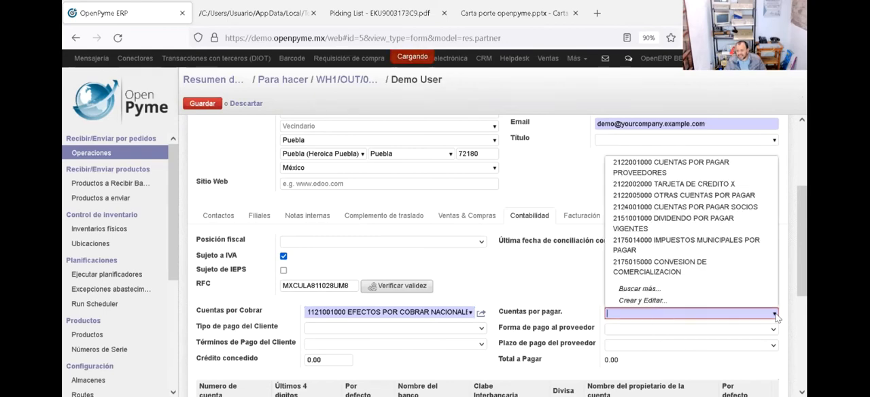
click(677, 176)
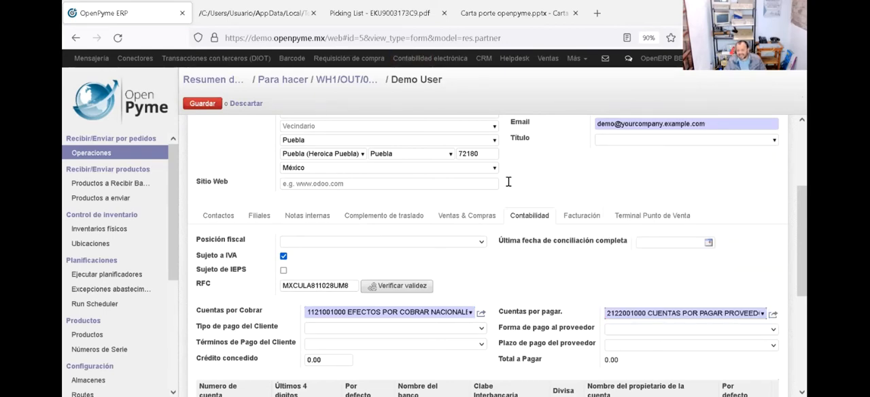
click(203, 104)
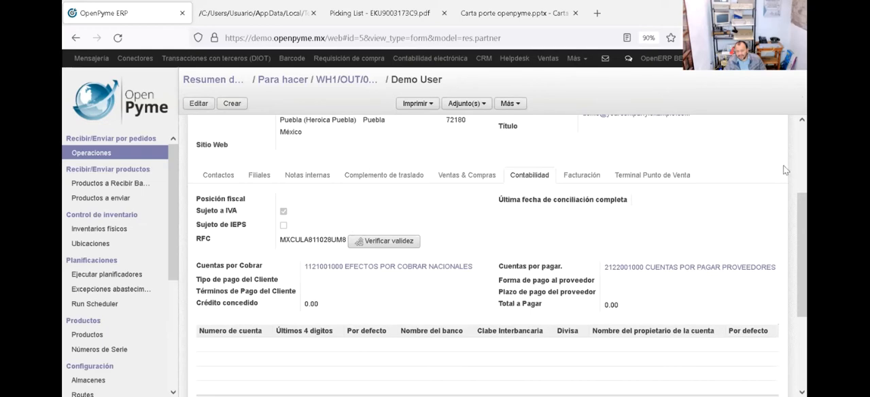
Step: Check the country and postal code in the customer's address, and try again to create the delivery guide from the transfer
double_click(292, 132)
double_click(456, 120)
scroll(788, 130, up, 4)
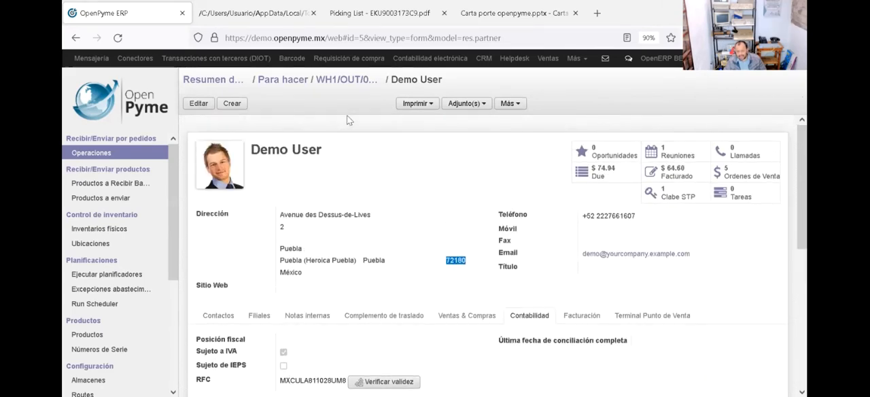
double_click(344, 81)
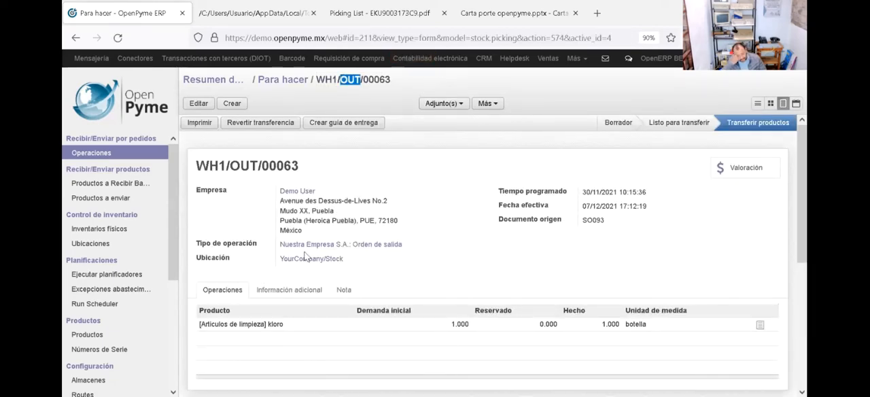
click(336, 126)
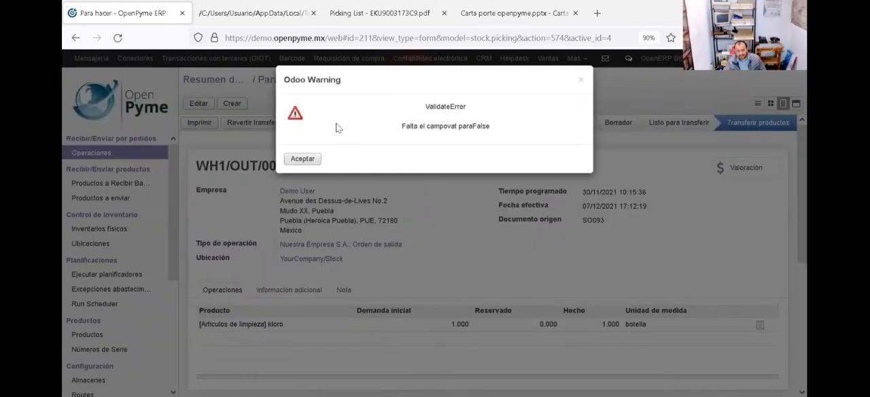
click(303, 160)
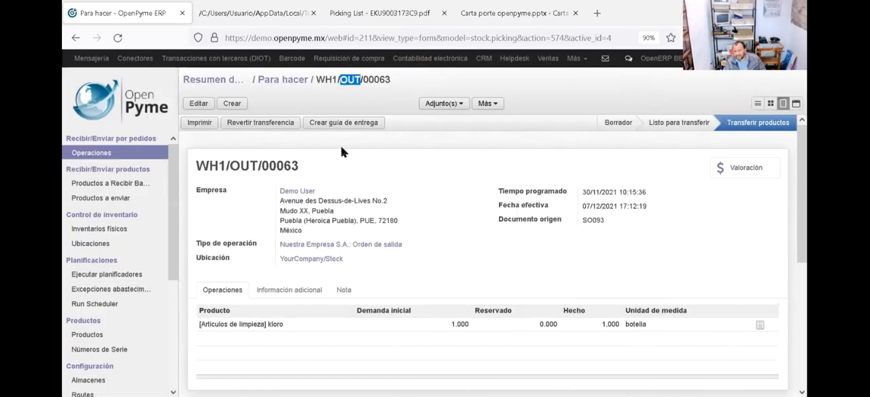
Step: Switch the active company to Nuestra Empresa S.A
click(675, 61)
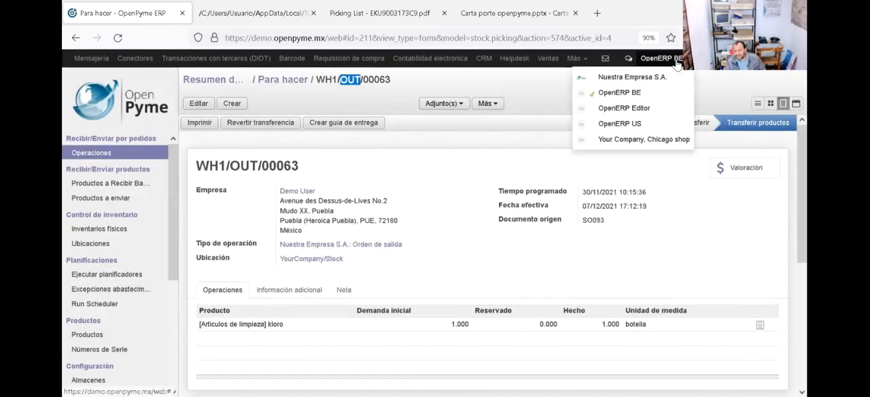
click(617, 78)
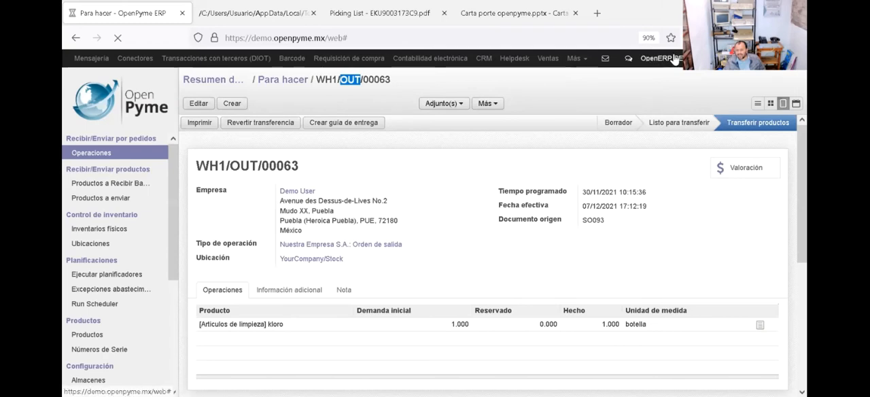
click(669, 60)
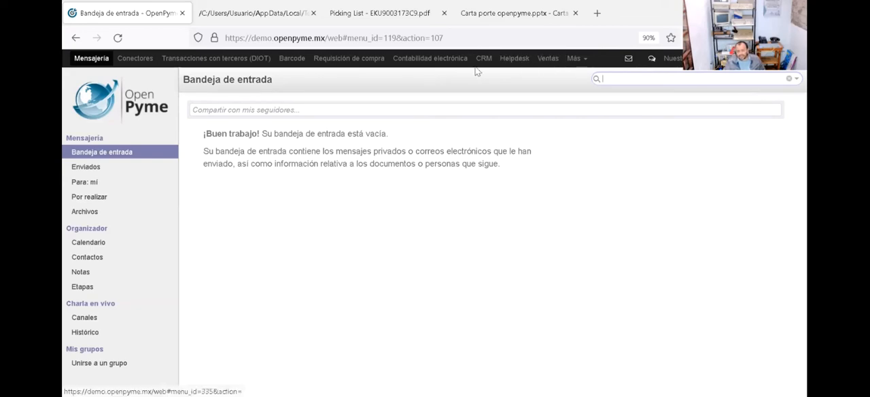
Step: Open the list of all Orden de salida transfers of Nuestra Empresa S.A. in the Almacén application
click(512, 60)
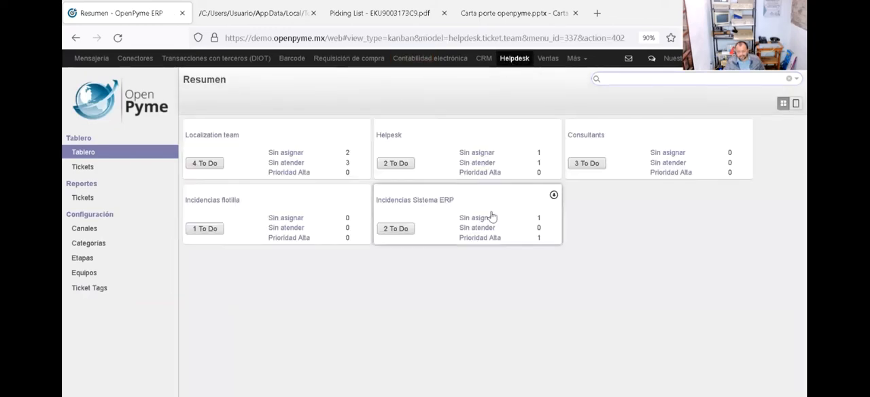
click(80, 197)
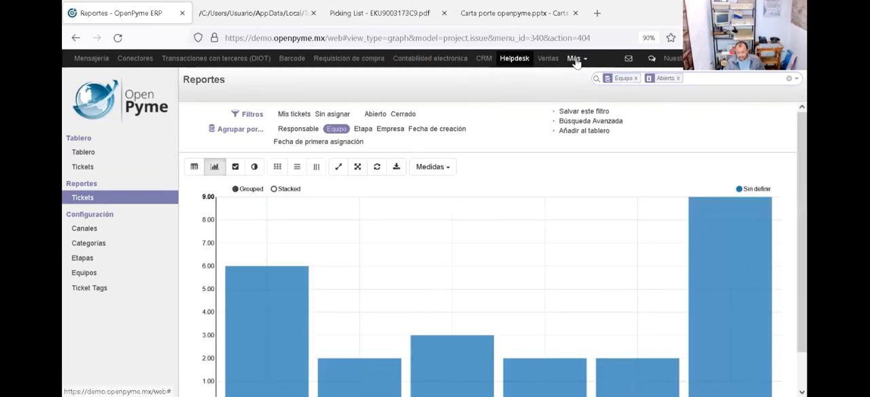
click(576, 60)
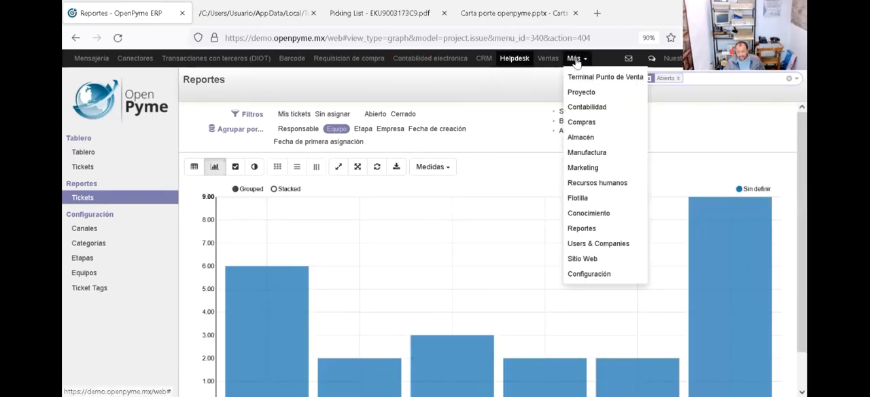
click(592, 139)
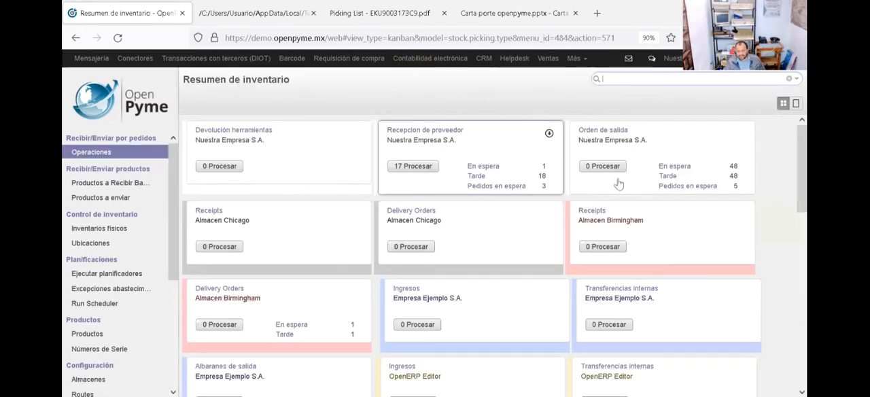
click(612, 133)
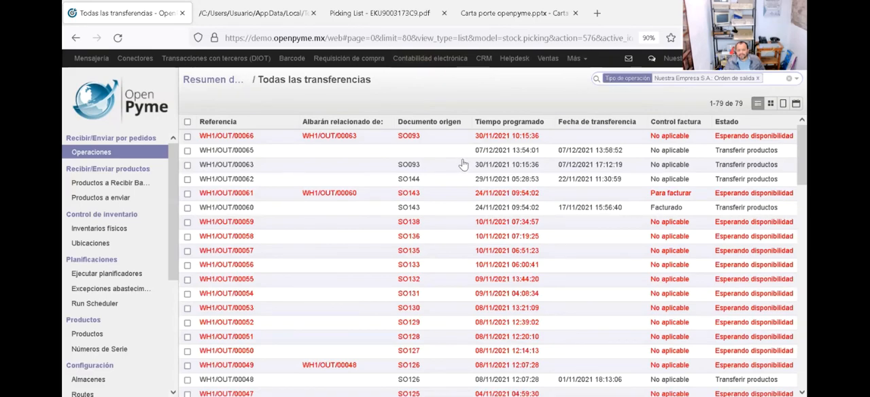
Step: Review transfer WH1/OUT/00066 and the following transfer WH1/OUT/00065, including its customer and fiscal folio
click(483, 140)
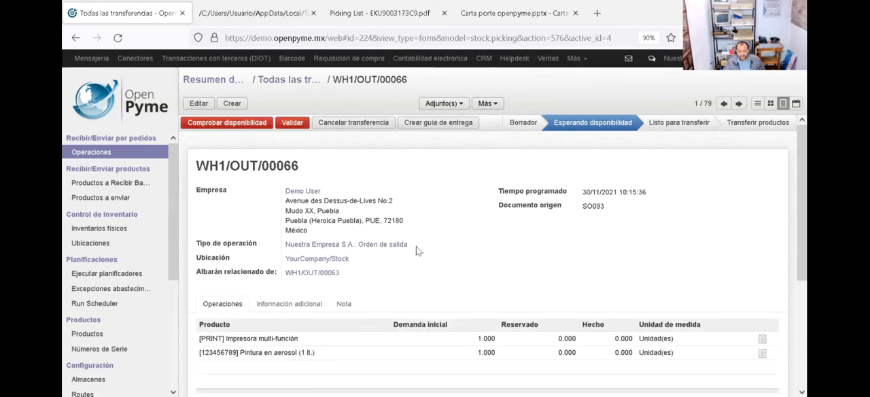
click(740, 105)
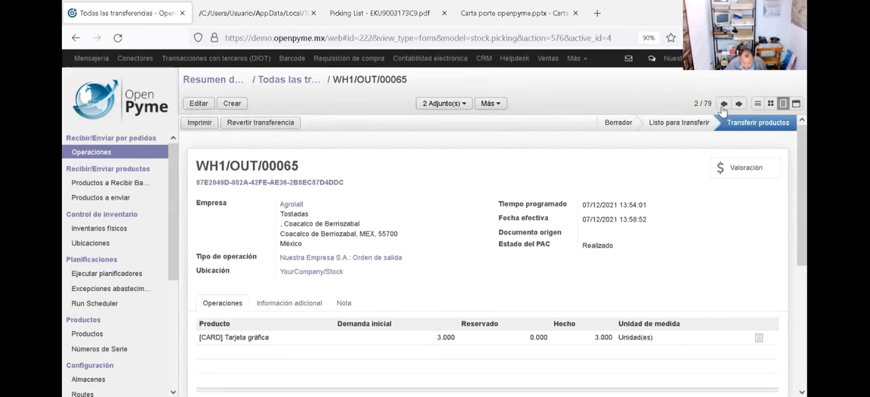
drag(722, 110, 581, 217)
click(664, 173)
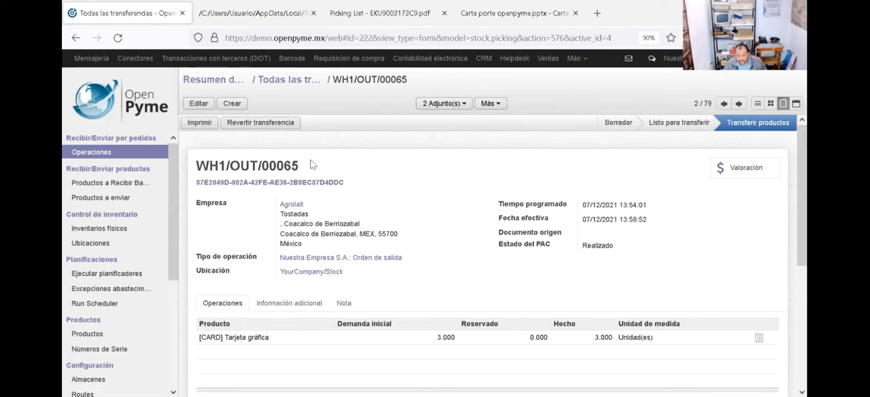
drag(418, 196, 335, 132)
click(375, 209)
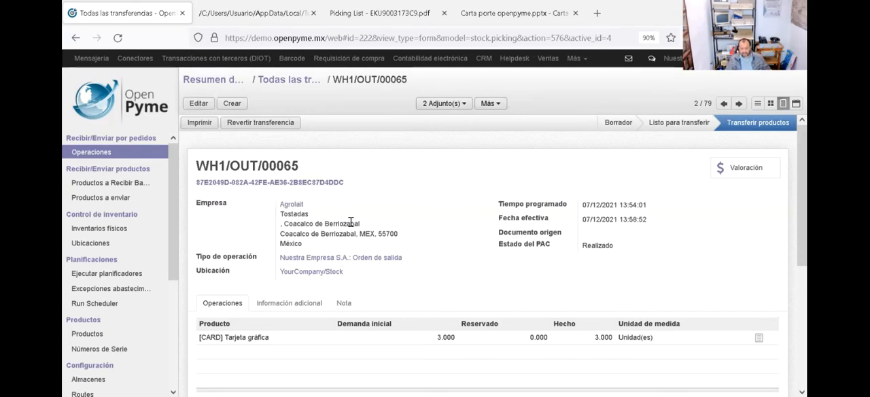
Step: Start a new Orden de salida transfer for Nuestra Empresa S.A. with Agrolait as the customer company
click(233, 103)
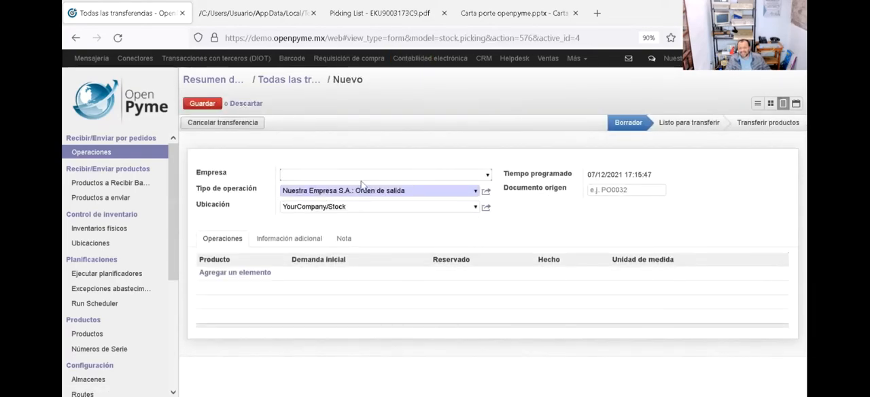
text(agrol)
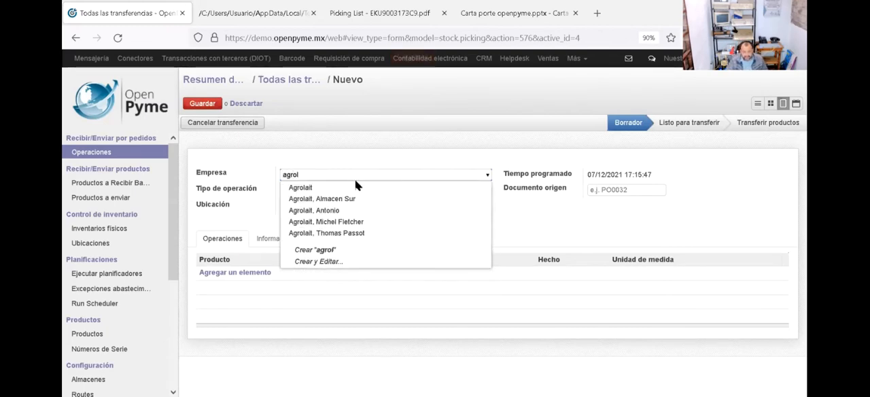
click(346, 190)
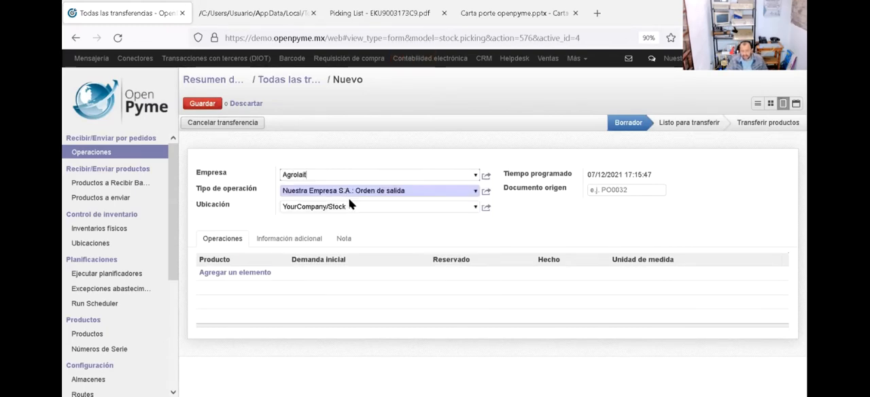
Step: Review Agrolait's company record, checking its address and its accounting data, including the fiscal position and RFC
click(485, 175)
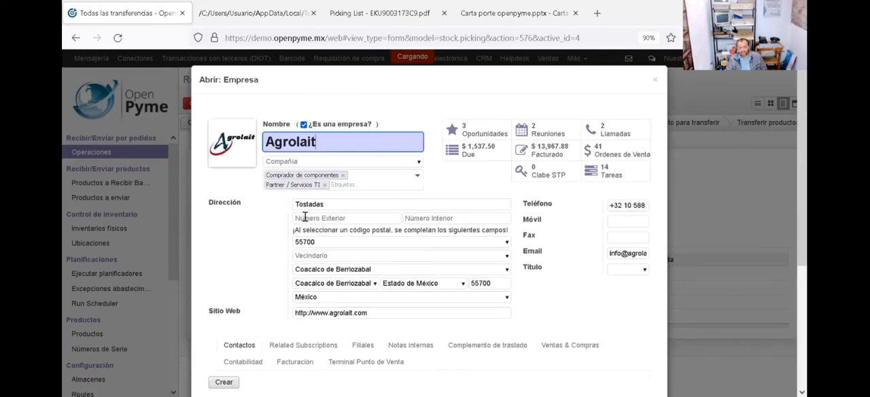
double_click(308, 203)
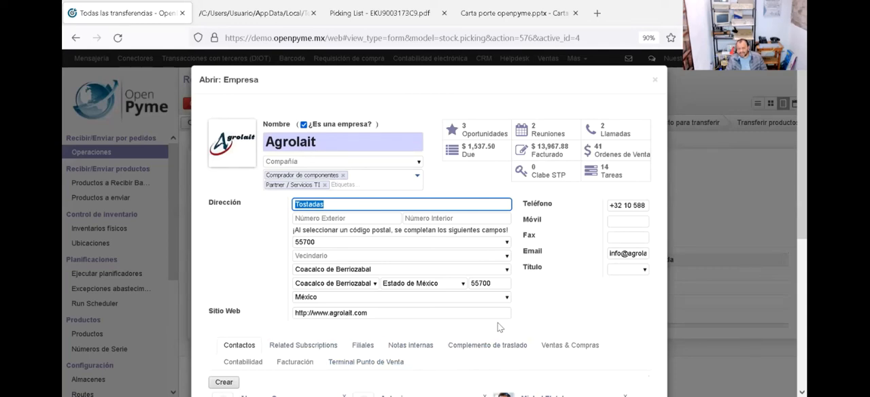
click(252, 366)
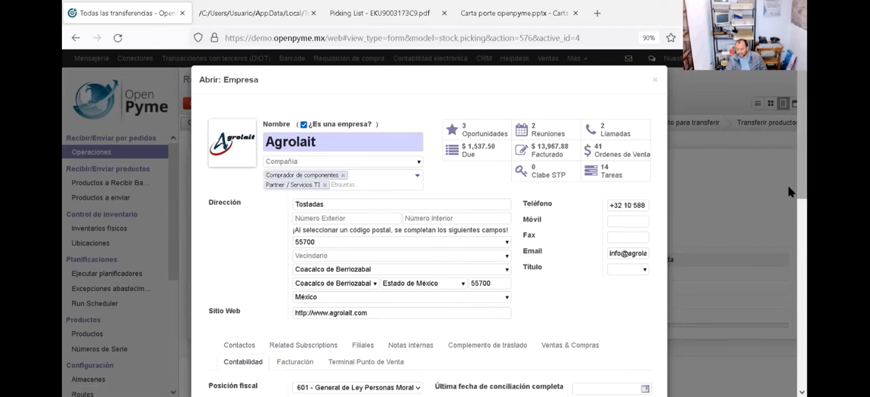
scroll(789, 265, down, 1)
scroll(789, 265, down, 3)
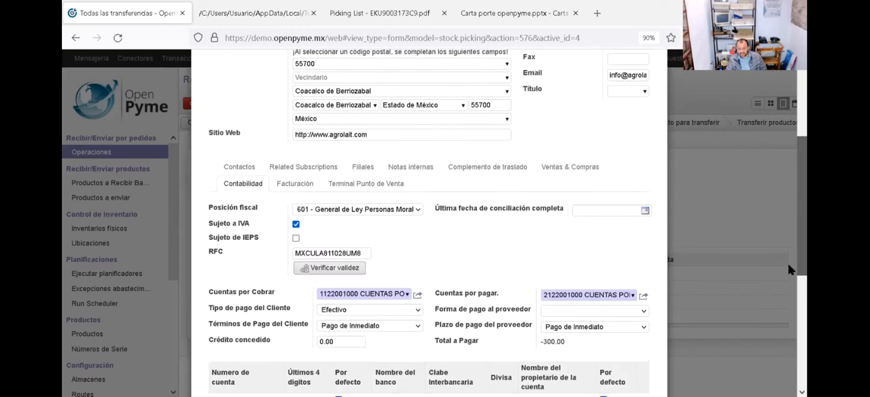
scroll(788, 231, up, 4)
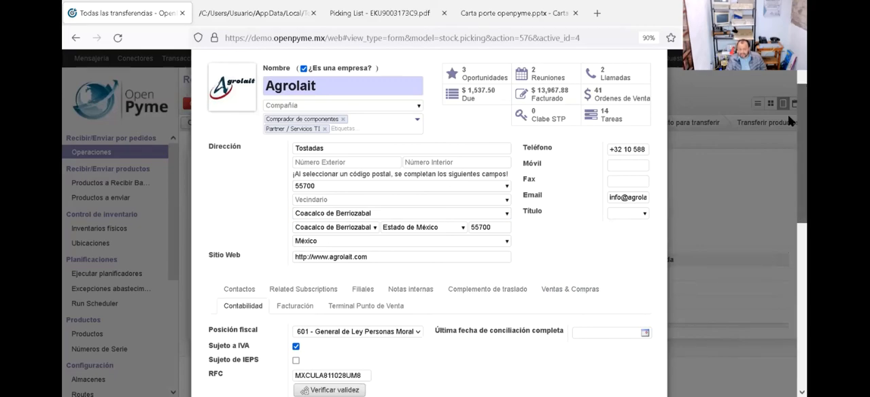
scroll(790, 218, down, 5)
scroll(788, 241, down, 4)
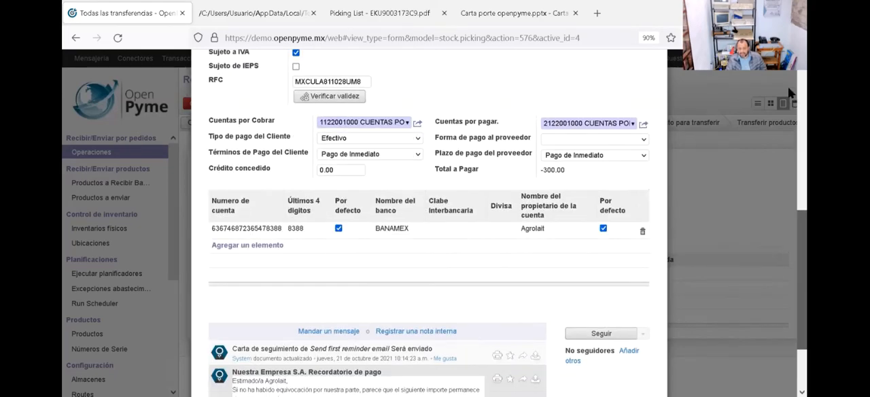
scroll(788, 74, up, 10)
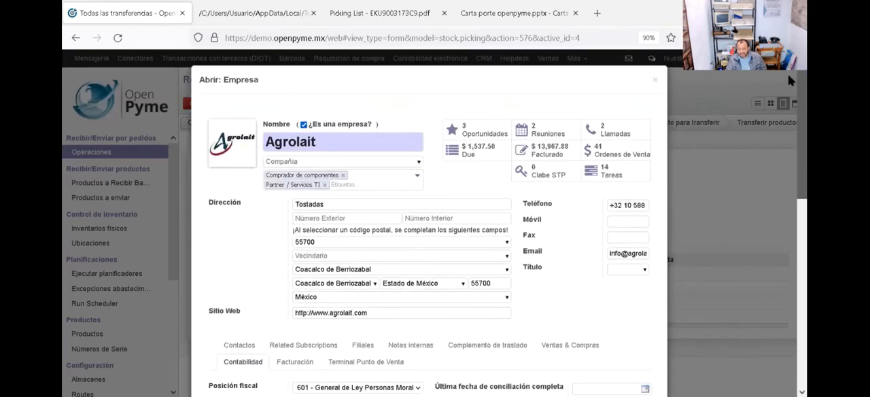
click(655, 80)
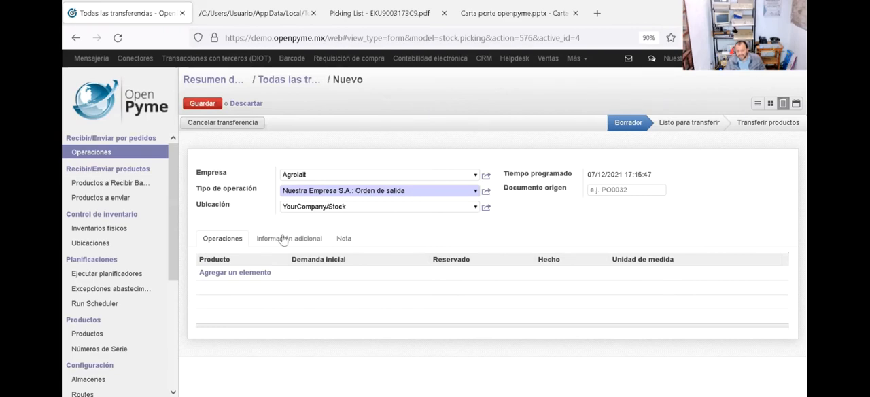
Step: Add an operation line to the transfer for the product [CARD] Tarjeta gráfica
click(226, 274)
text(tar)
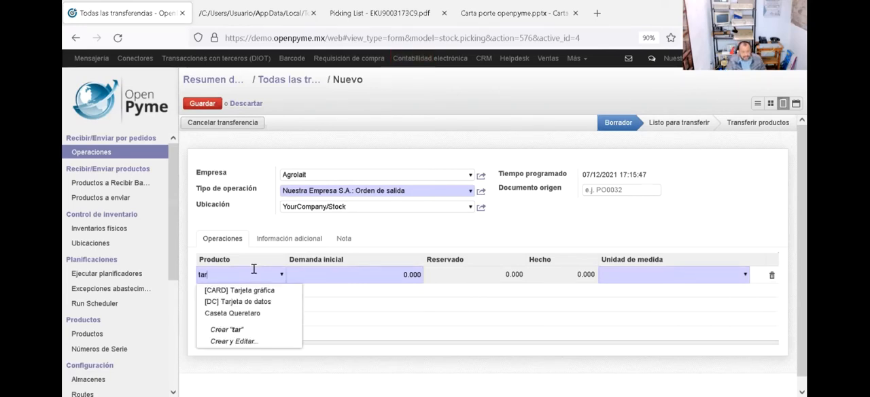
click(248, 290)
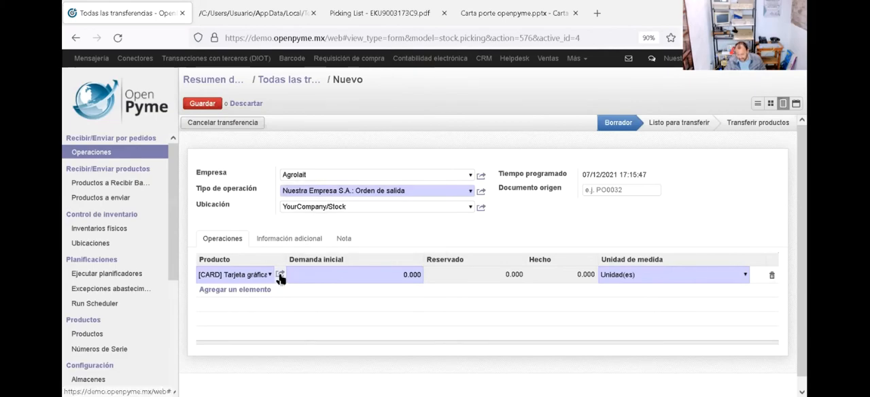
Step: Inspect the Tarjeta gráfica product record and the SAT code assigned to its unit of measure
click(281, 275)
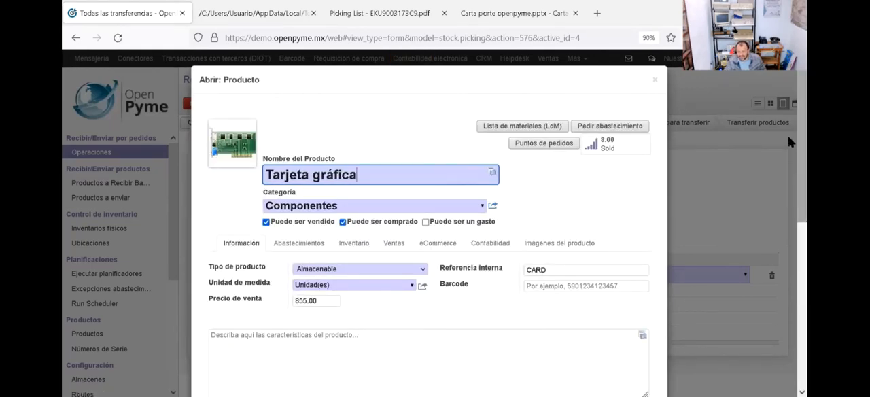
scroll(791, 142, down, 3)
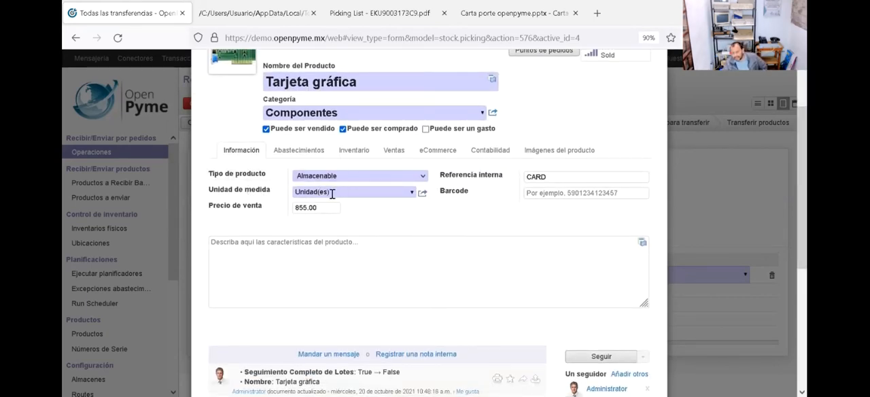
click(423, 195)
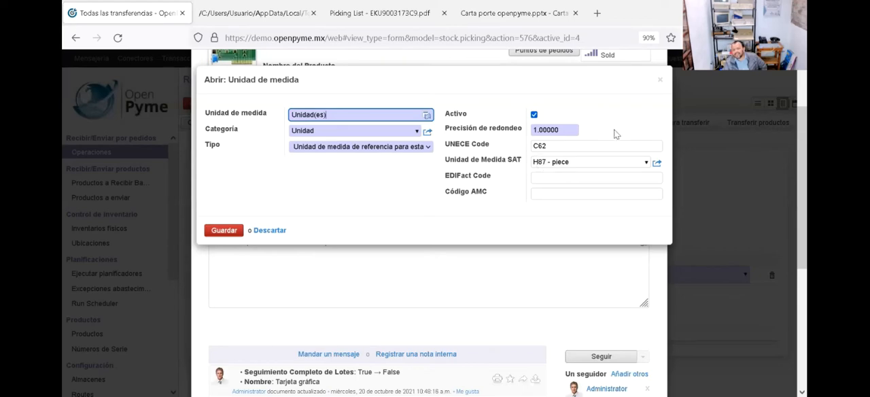
click(660, 81)
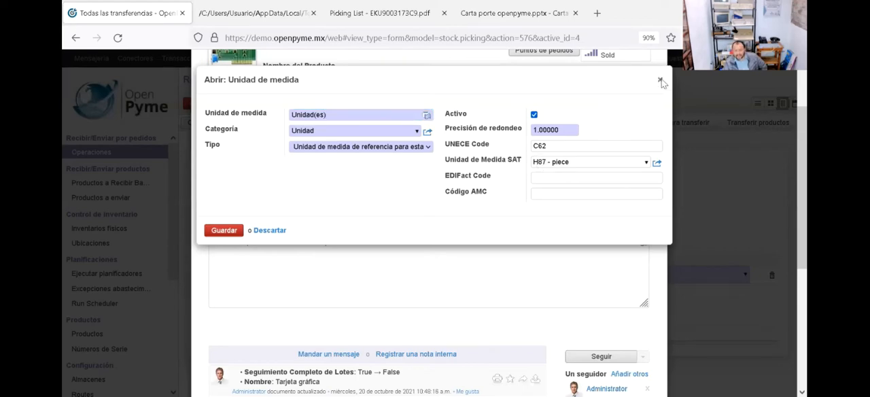
click(661, 82)
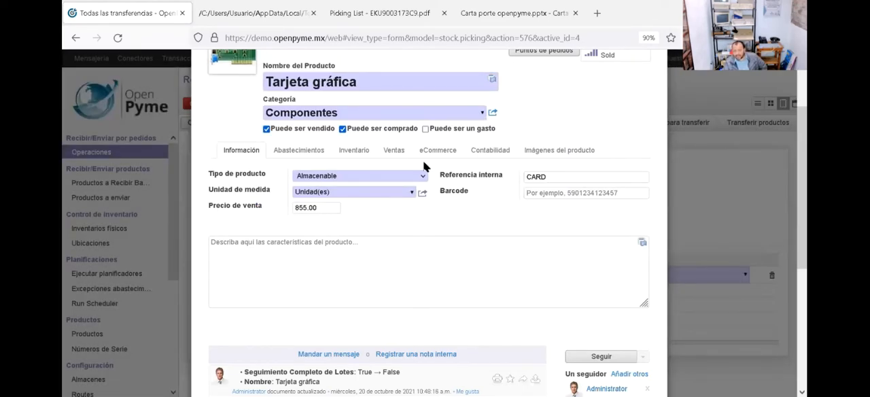
Step: Check the gross and net weight in the inventory data of the Tarjeta gráfica product
click(348, 151)
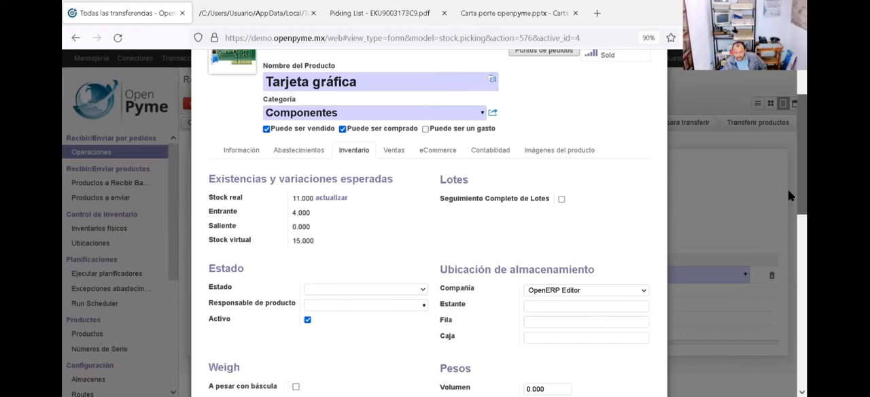
scroll(790, 211, down, 3)
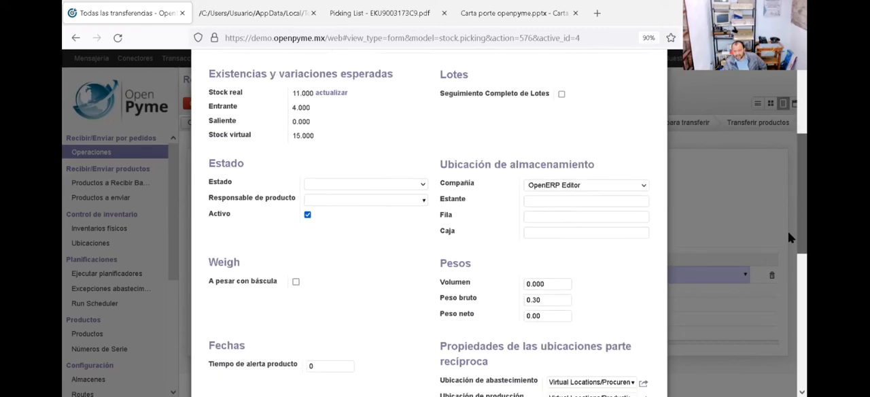
double_click(541, 293)
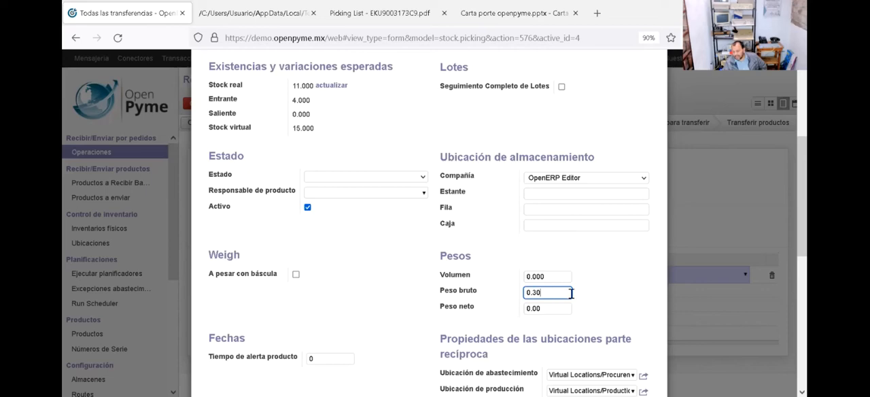
click(592, 296)
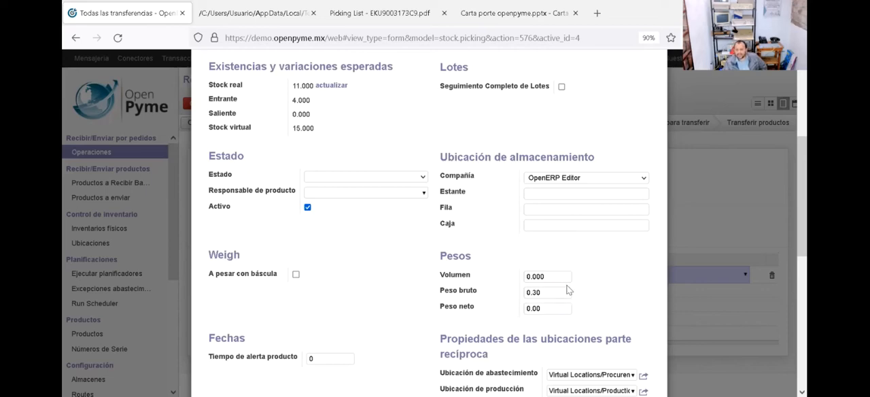
click(545, 294)
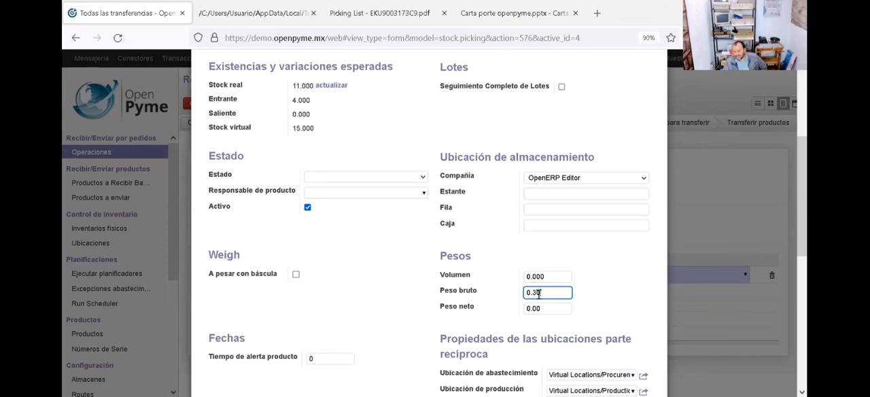
click(592, 302)
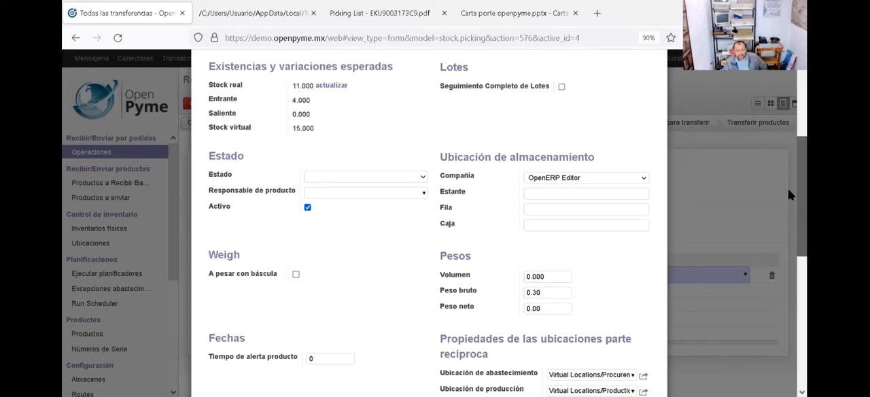
Step: Check the CFDI product/service code in the accounting data of Tarjeta gráfica and return to the transfer
scroll(788, 184, up, 2)
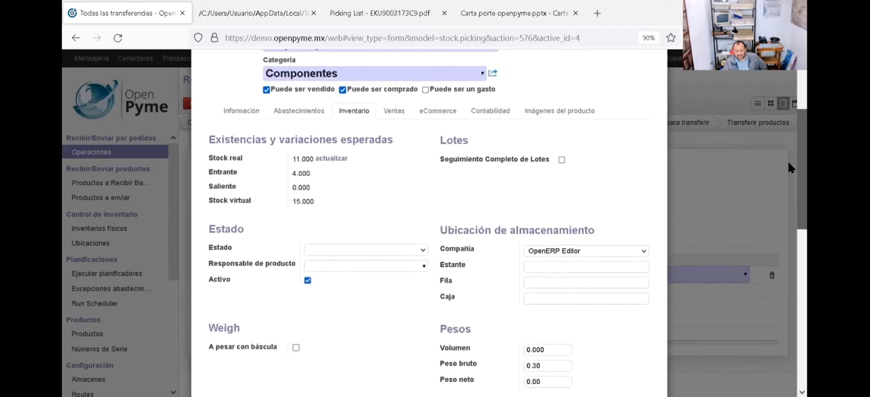
scroll(789, 163, up, 2)
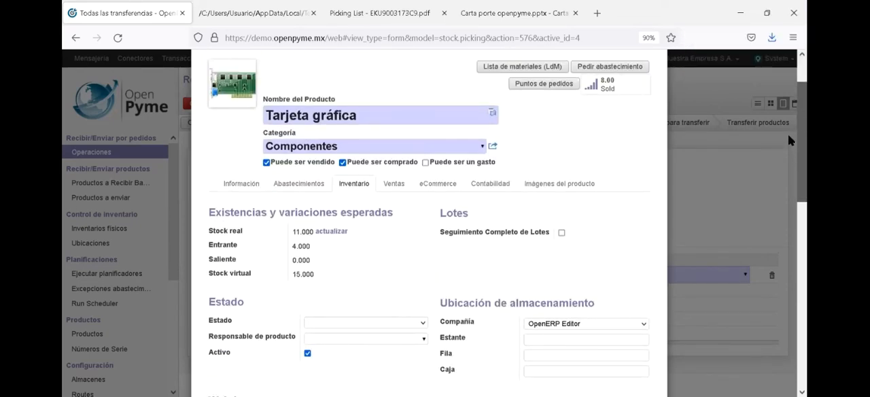
scroll(789, 136, down, 1)
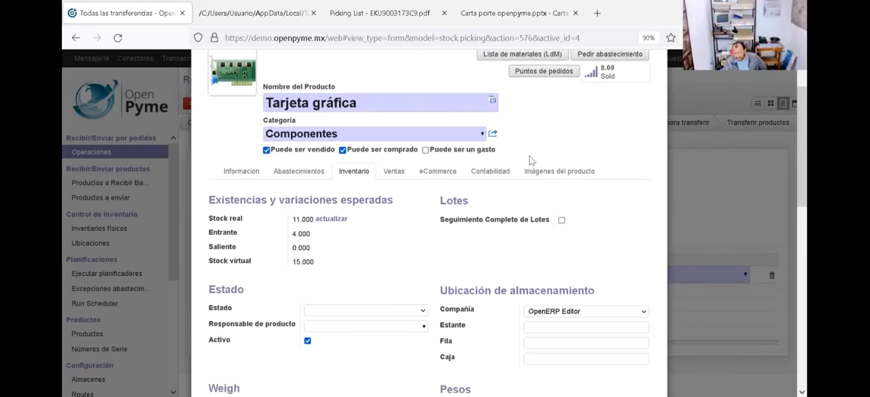
click(487, 173)
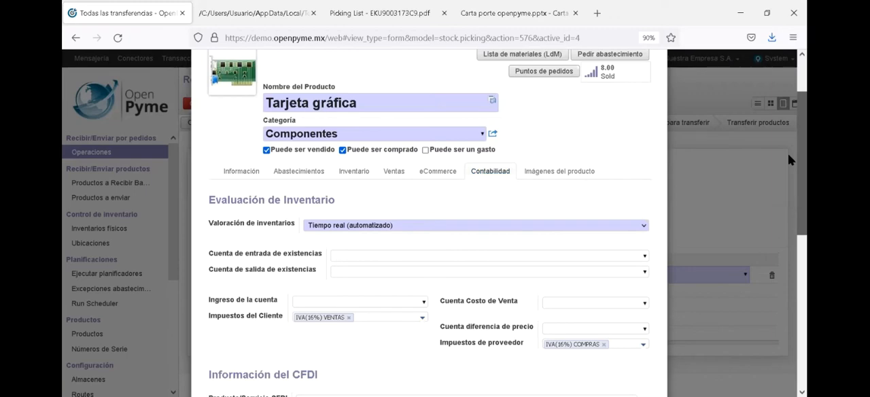
scroll(788, 207, down, 3)
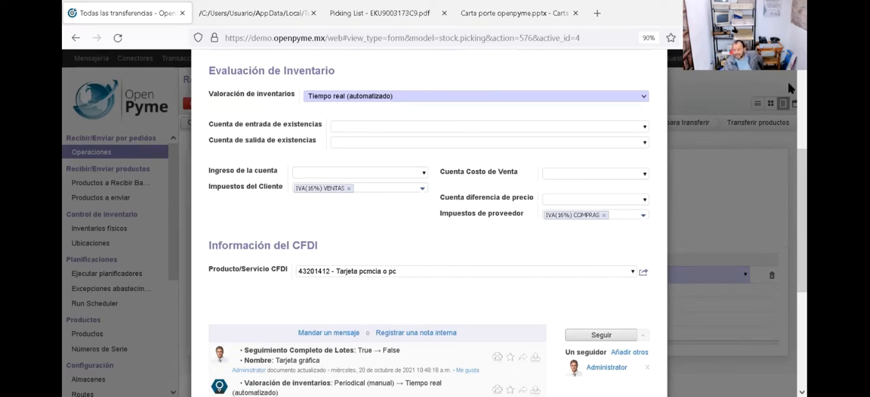
scroll(789, 84, up, 5)
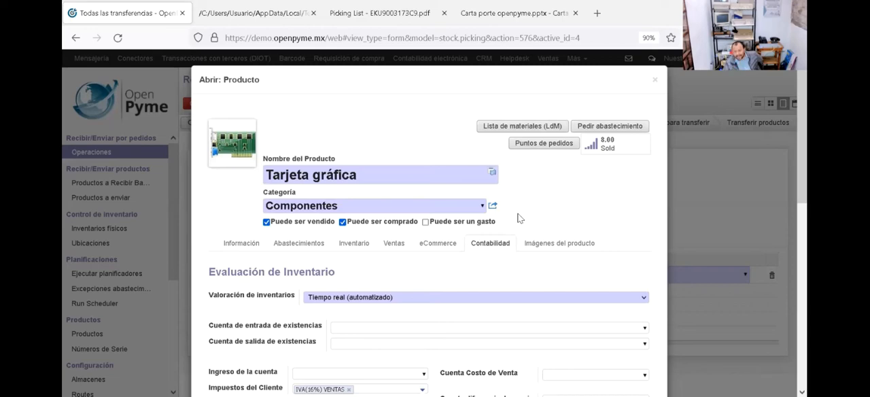
click(253, 246)
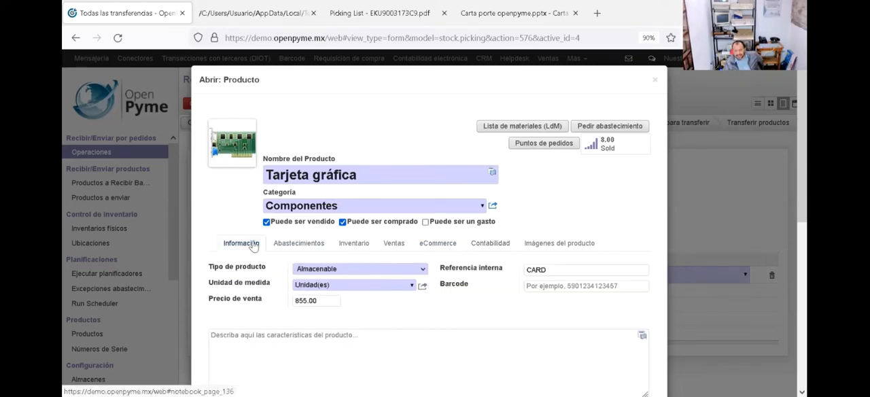
click(655, 82)
Step: Set the initial demand of the Tarjeta gráfica line to 5 units
click(404, 274)
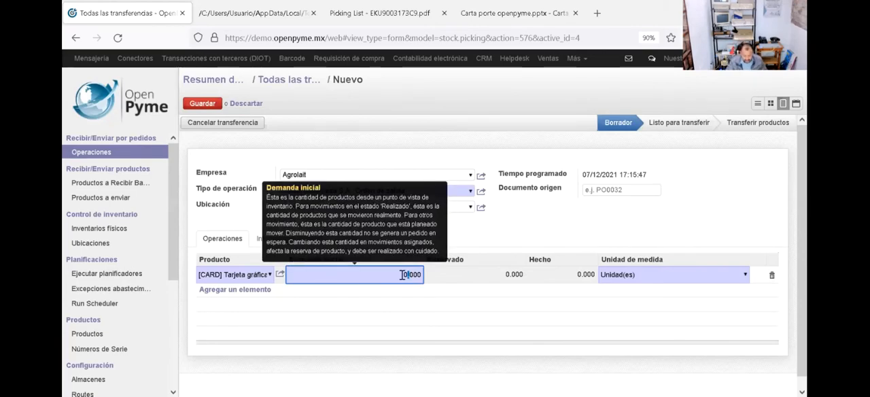
text(5)
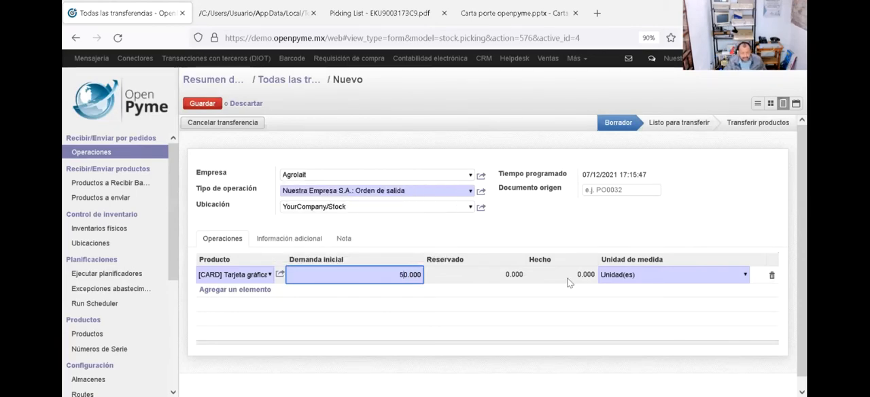
key(Delete)
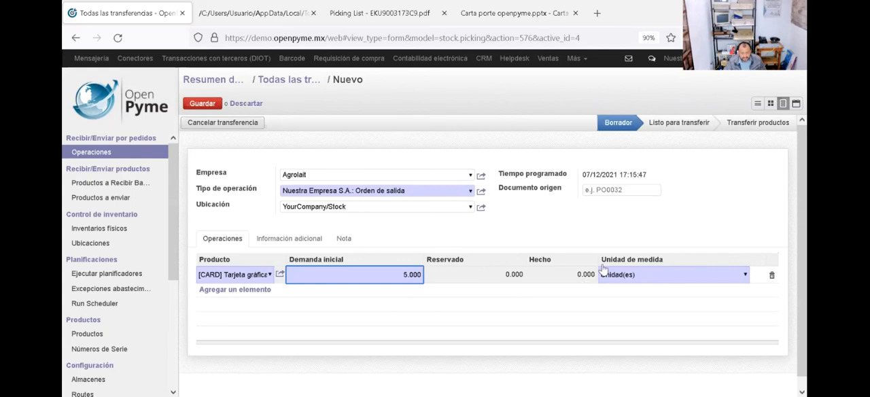
click(551, 234)
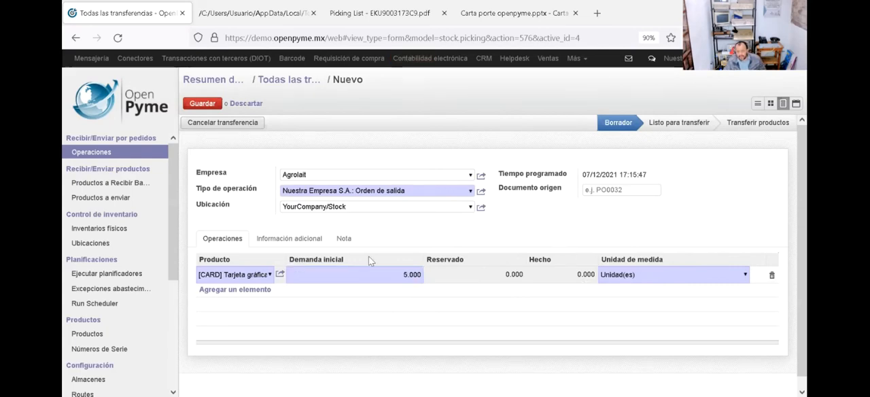
Step: Review the available Portador options in the shipping details of the transfer's additional information, leaving the carrier unselected
click(291, 243)
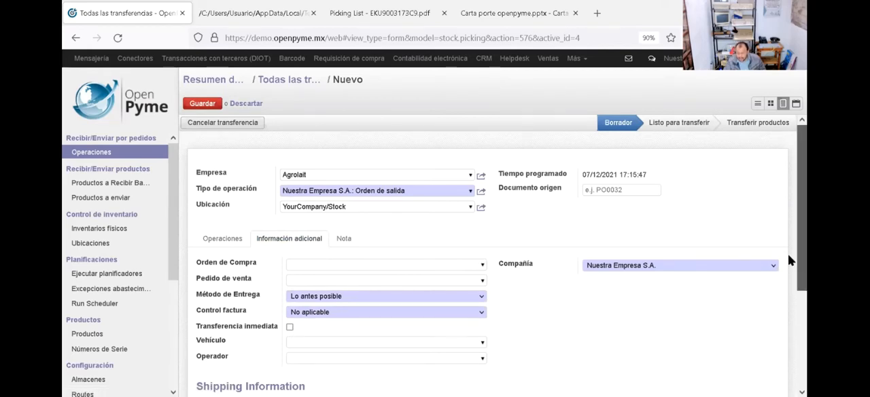
drag(791, 261, 787, 358)
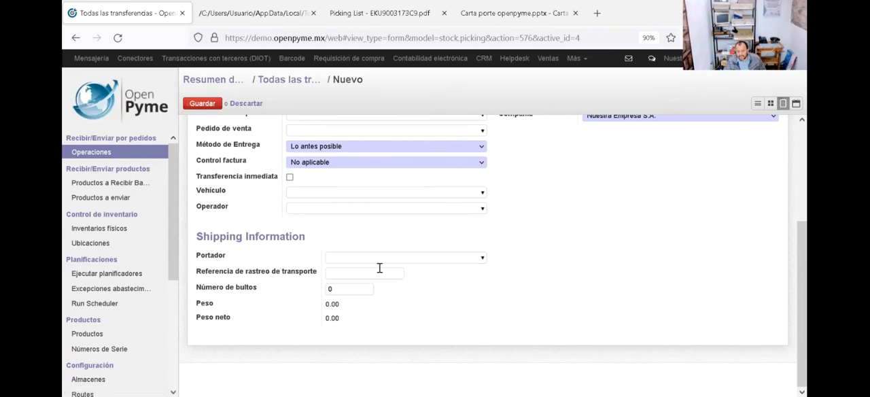
click(480, 261)
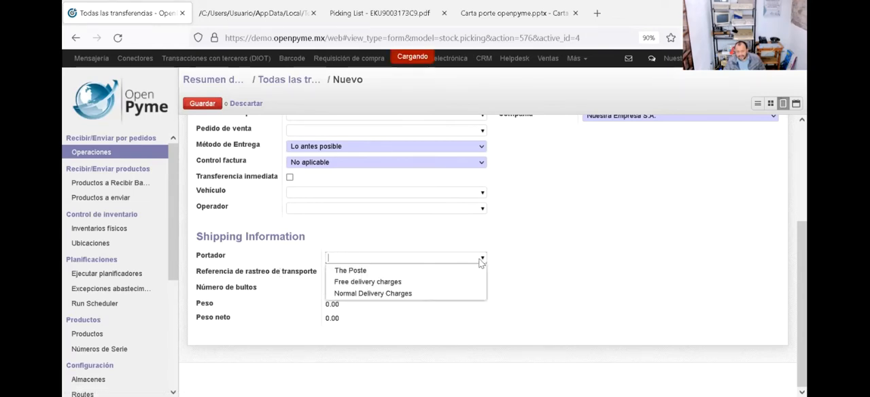
click(634, 217)
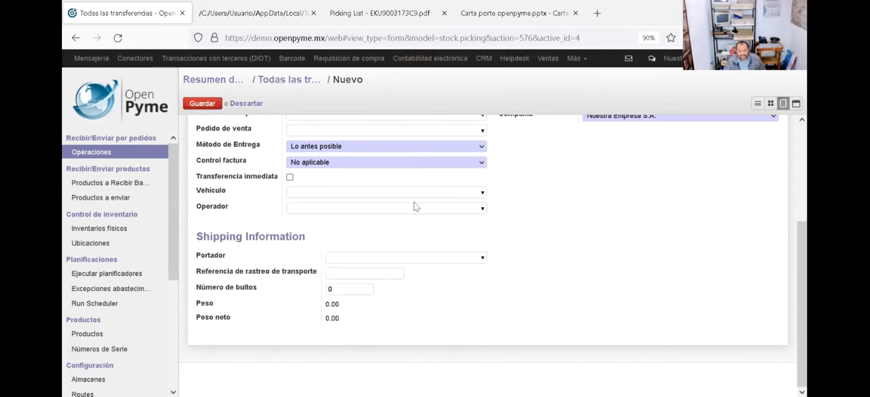
Step: Start a new vehicle record for the transfer with SCT permit type TPAF01 - Autotransporte Federal de carga general and enter its permit number
click(482, 194)
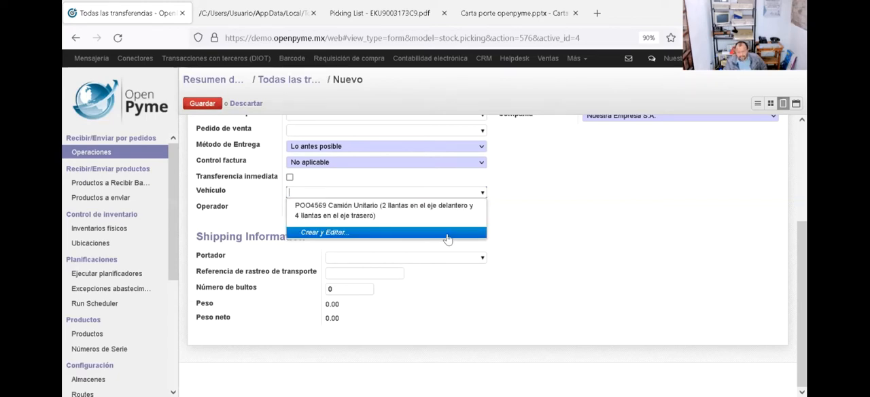
click(448, 238)
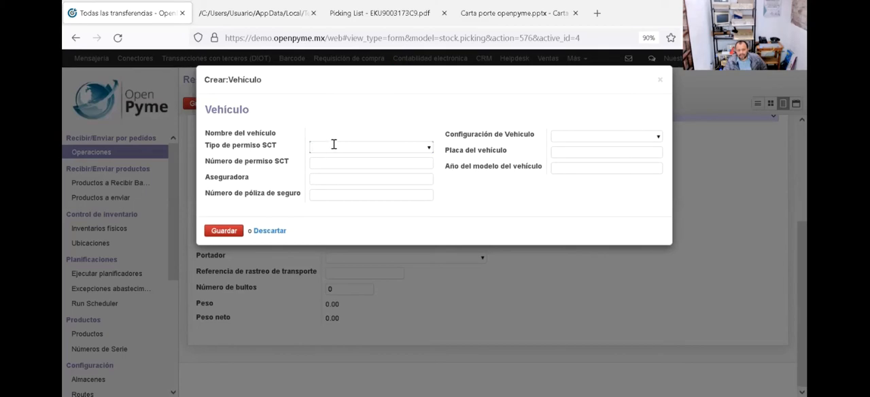
click(428, 151)
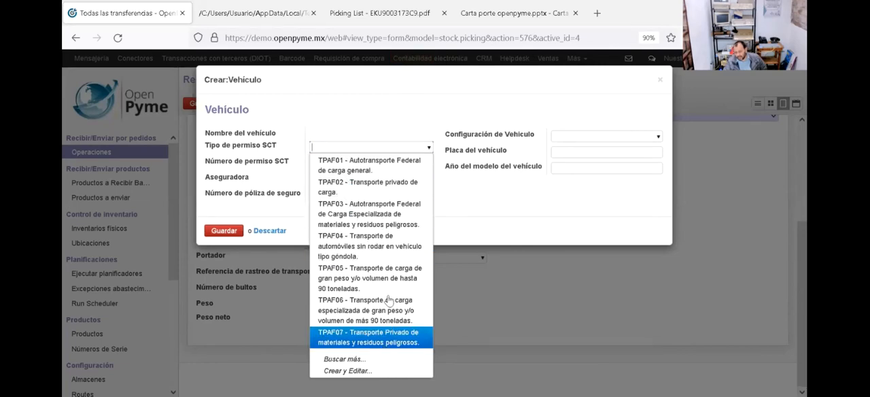
click(386, 170)
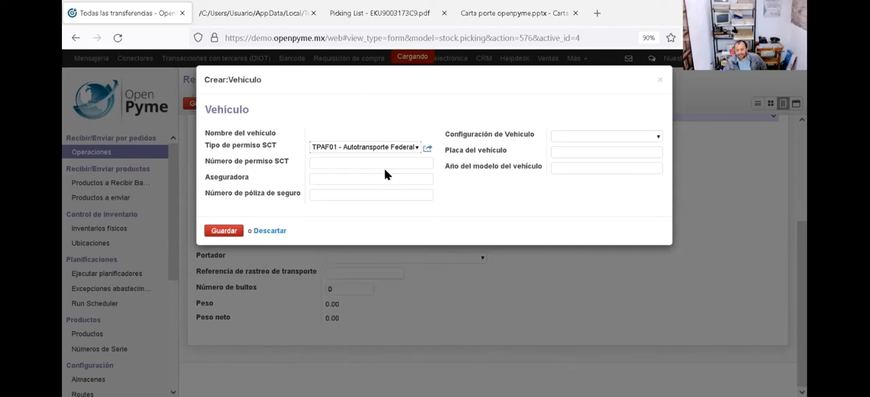
click(382, 161)
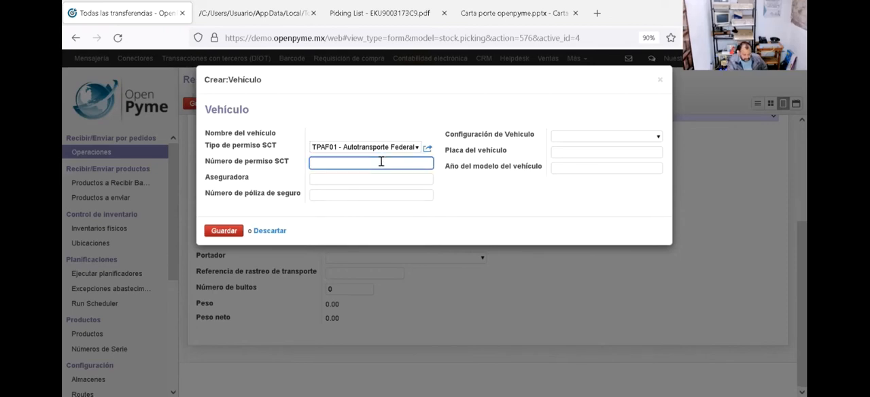
text(uyuiuigpiughuig)
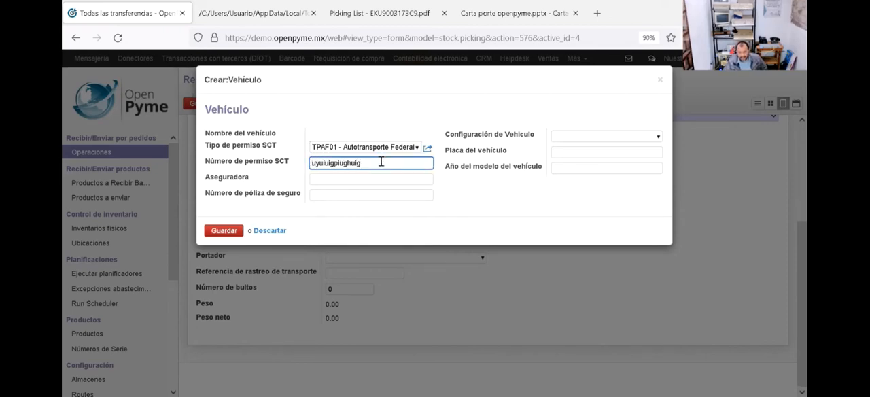
Step: Enter America as the vehicle's insurer and fill in the insurance policy number
click(342, 179)
text(America)
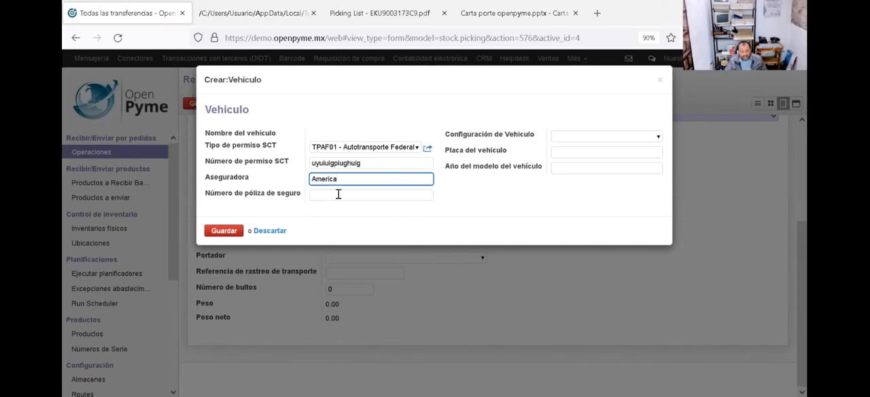
click(338, 194)
text(886786706706)
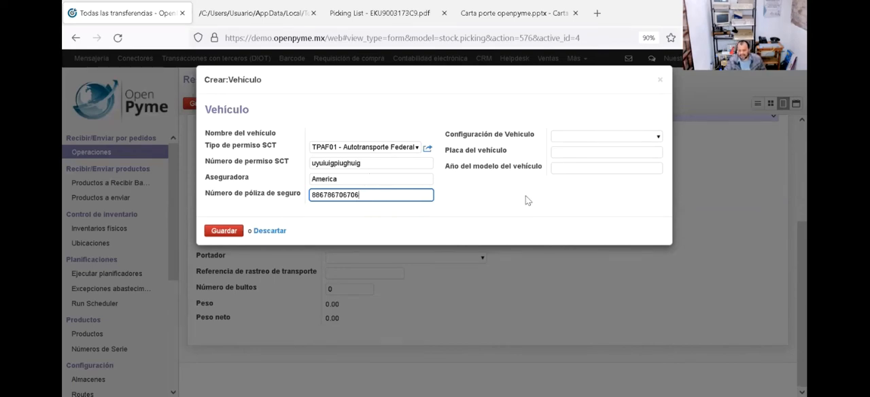
Step: Set the vehicle configuration to C2 - Camión Unitario, the plate to YUIO6786 and the model year to 2010, and save the vehicle
click(659, 138)
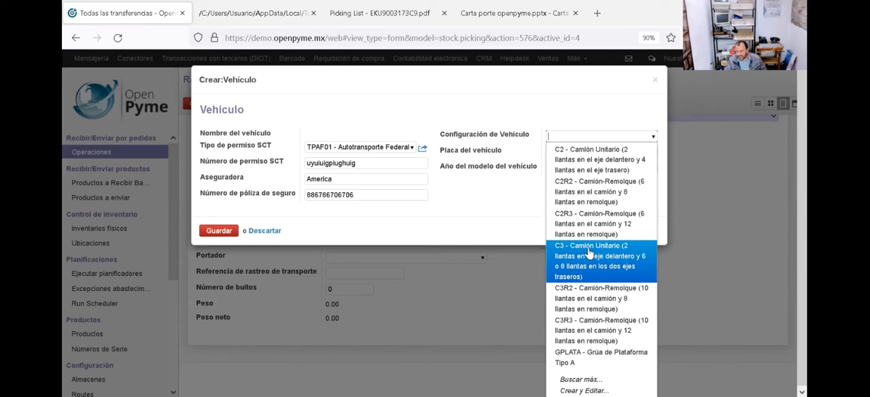
click(619, 161)
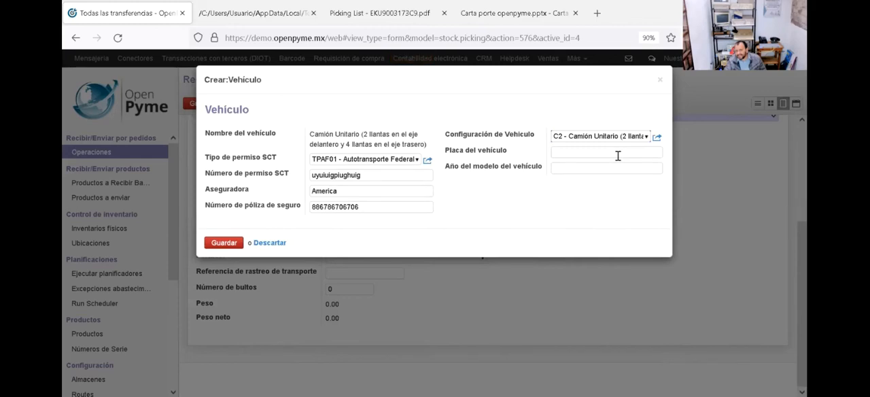
click(619, 150)
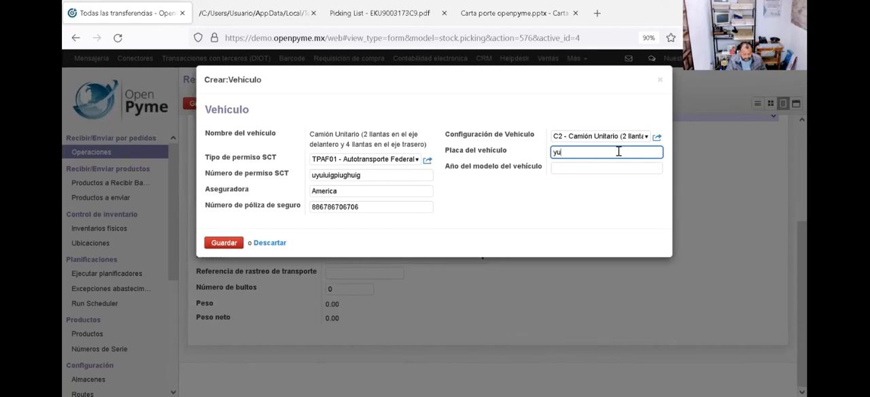
text(YUIO6786)
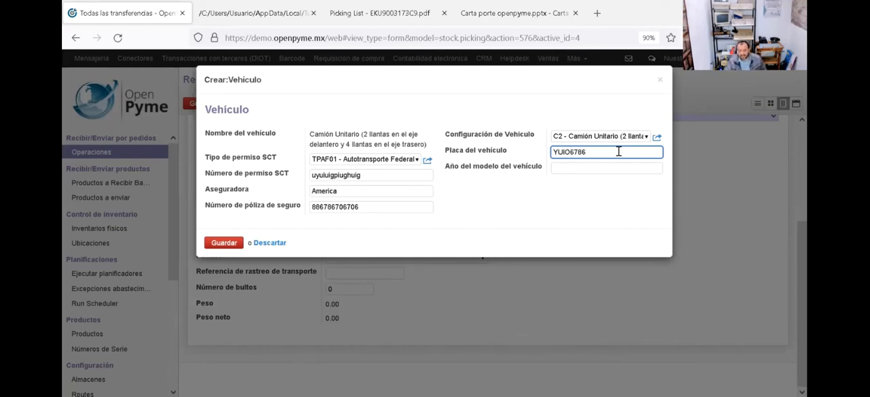
click(588, 172)
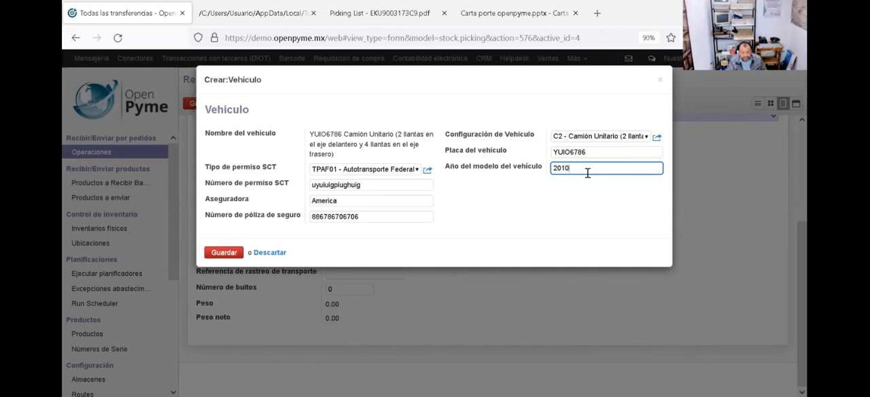
click(544, 216)
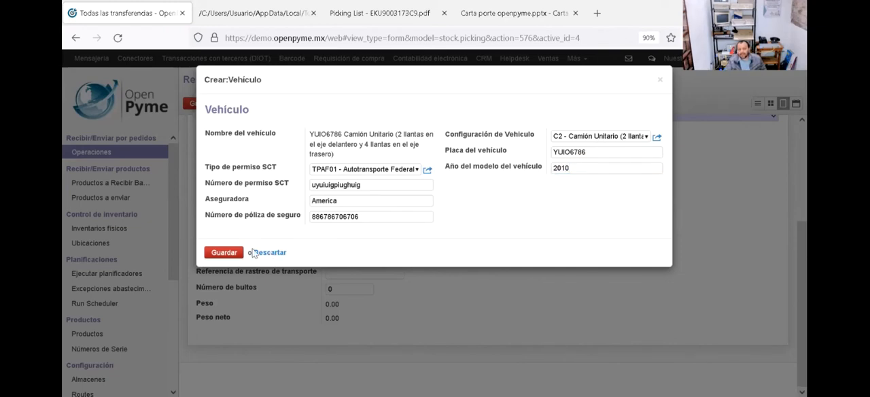
click(219, 255)
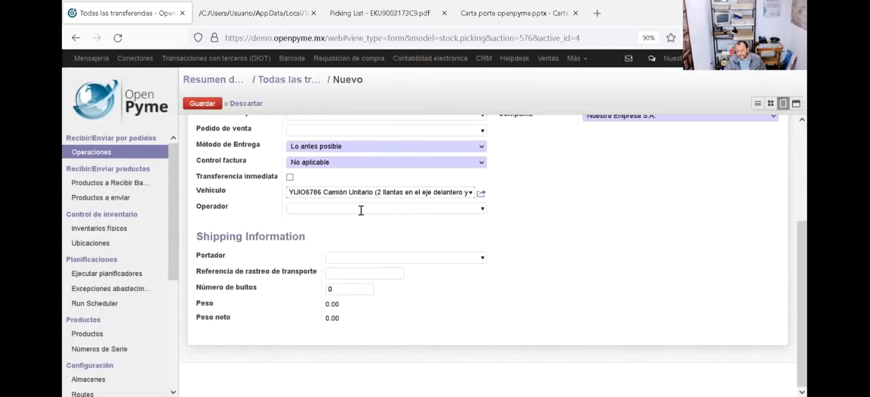
Step: Search for the driver by first name and assign the matching contact as the transfer's Operador
click(483, 210)
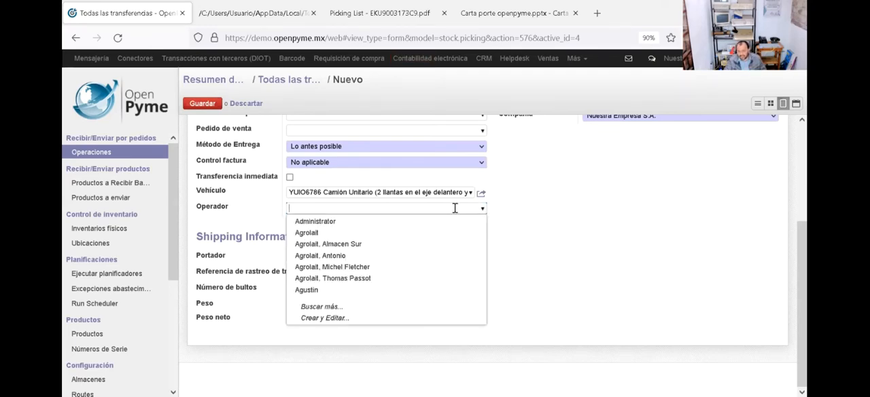
click(454, 208)
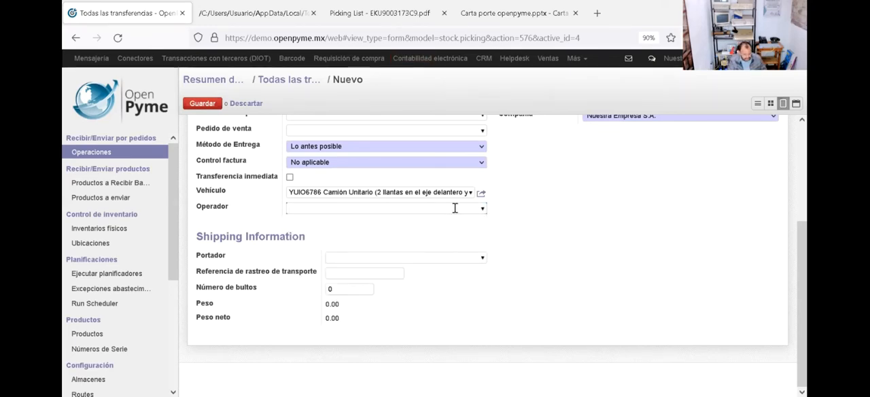
text(antoni)
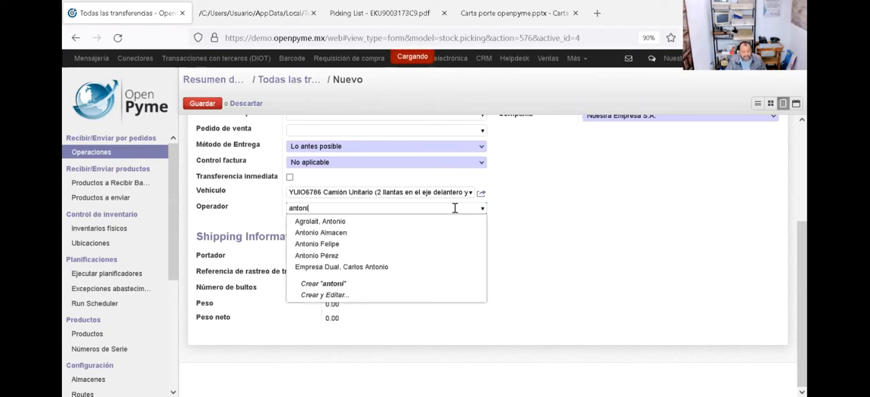
click(410, 248)
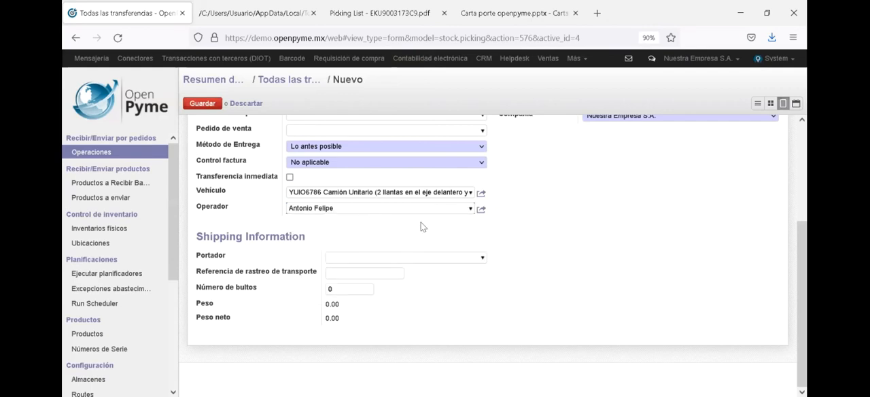
Step: Inspect the assigned operator's contact record for the street address, postal code and RFC in the accounting data
click(481, 210)
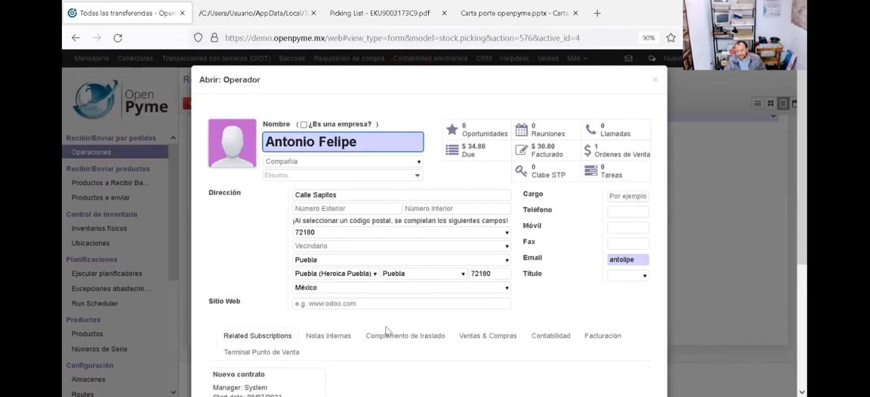
double_click(350, 198)
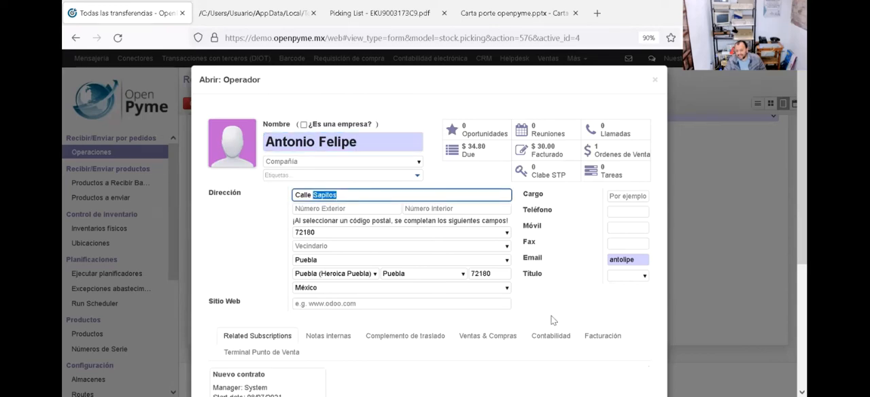
click(484, 273)
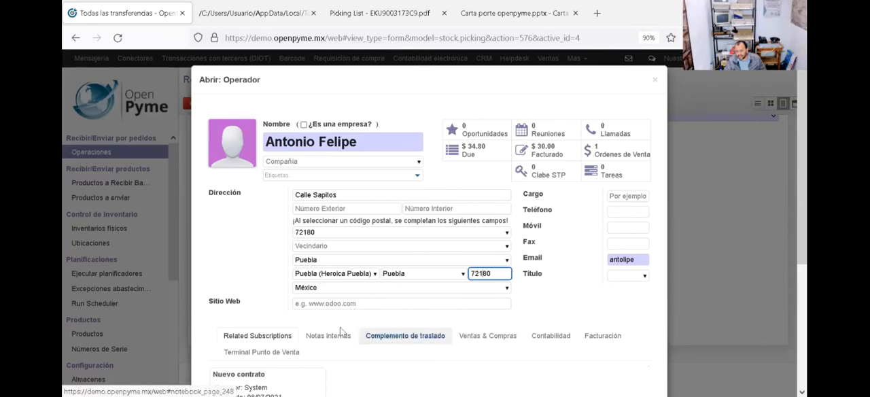
click(545, 337)
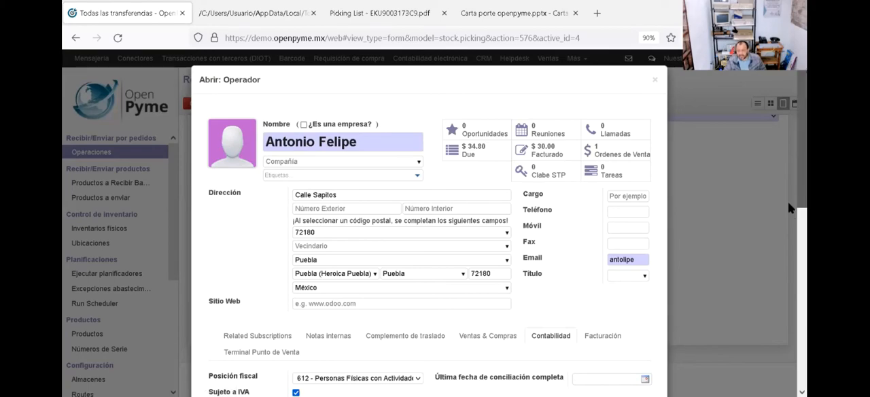
scroll(788, 202, down, 4)
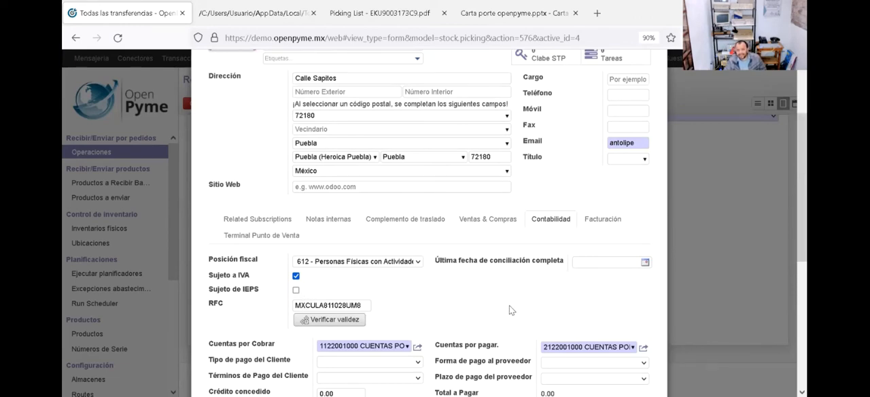
Step: Check the operator's transport figure options and driver's licence number in the Complemento de traslado data, and return to the transfer
click(403, 219)
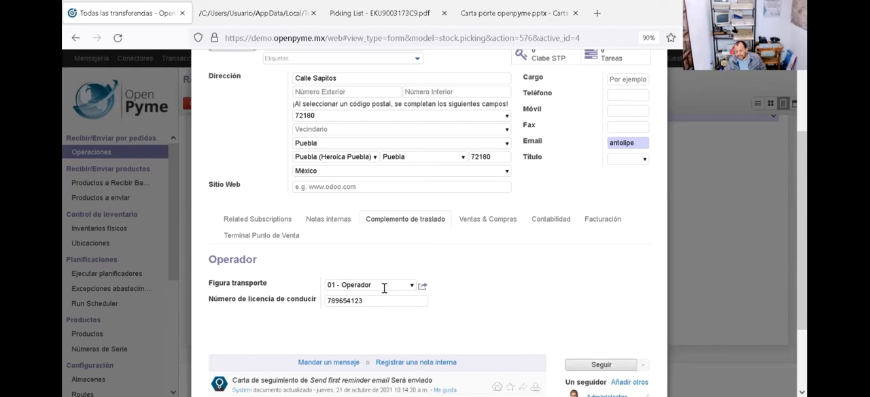
click(413, 288)
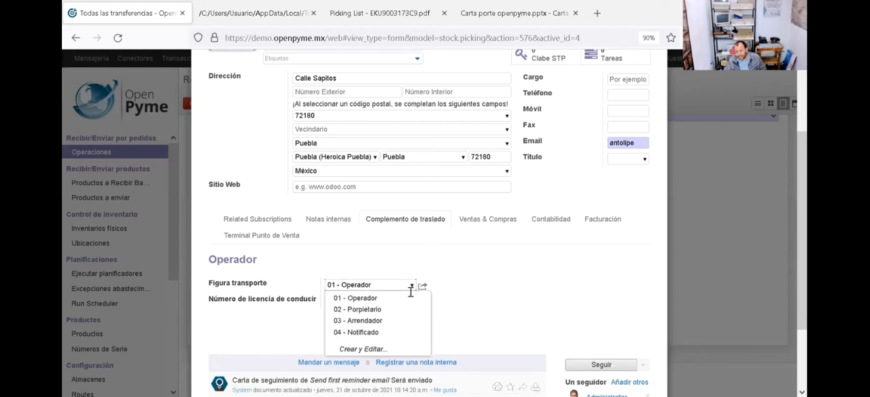
click(476, 279)
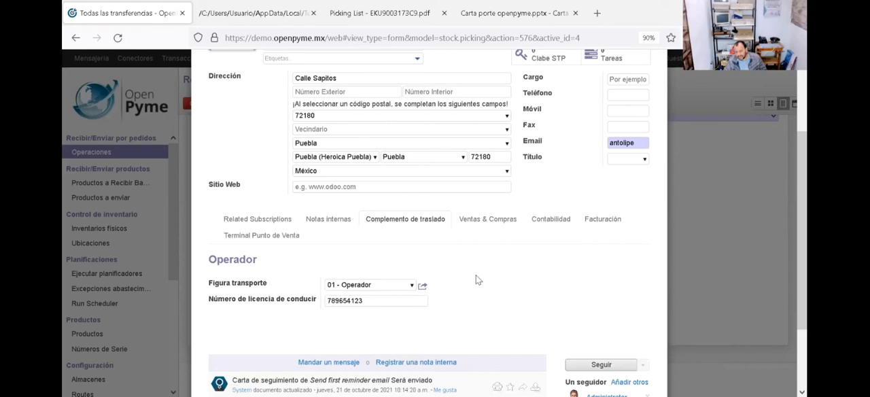
double_click(343, 304)
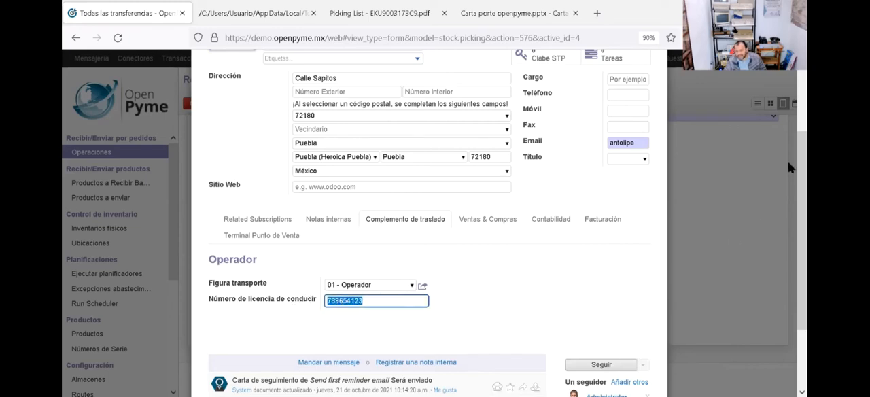
scroll(788, 78, up, 3)
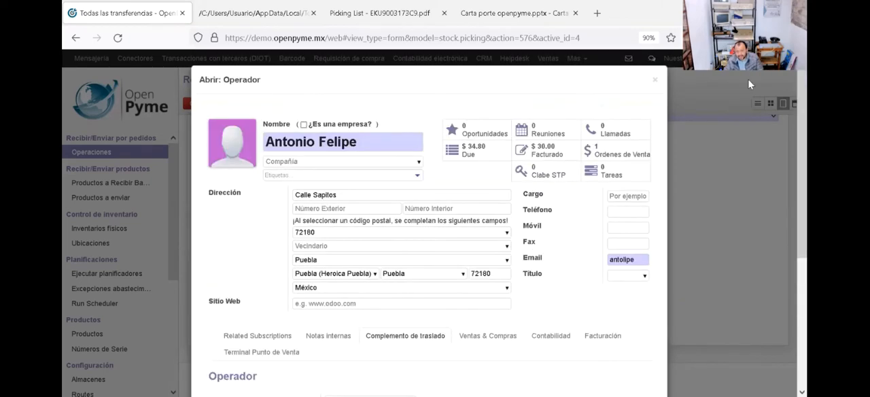
click(656, 82)
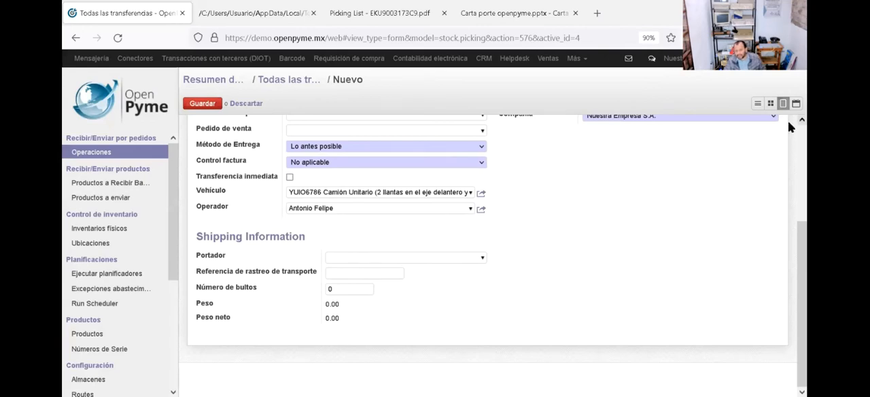
scroll(789, 136, up, 3)
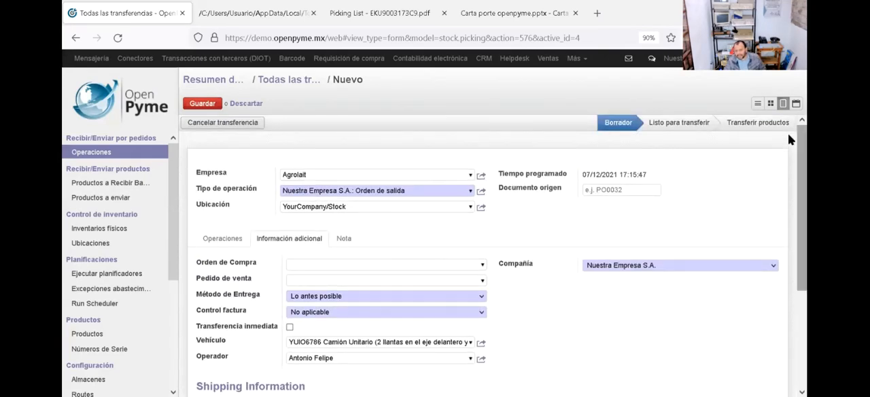
Step: Save the new outgoing transfer to Agrolait and mark it as to do (Marcar como Todo)
click(202, 105)
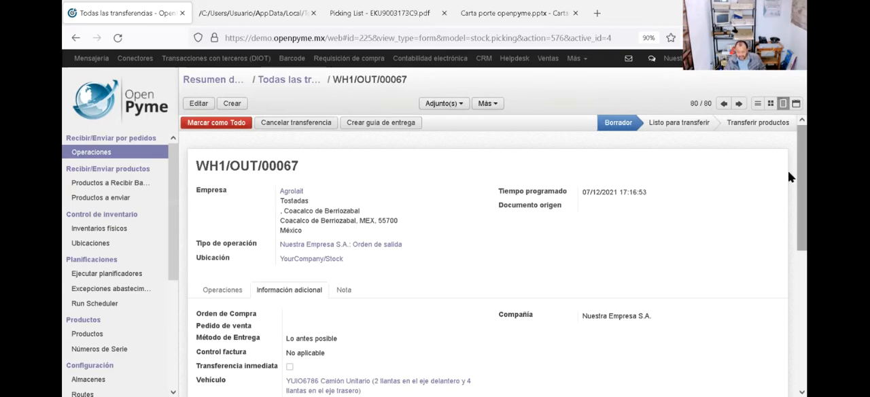
click(205, 297)
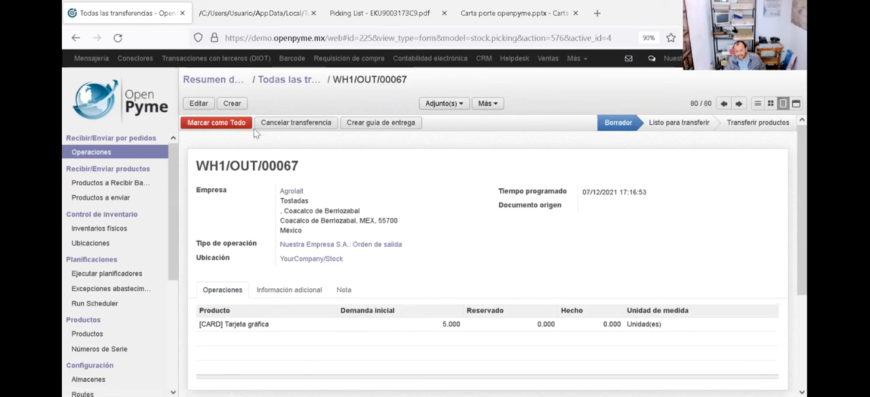
click(225, 126)
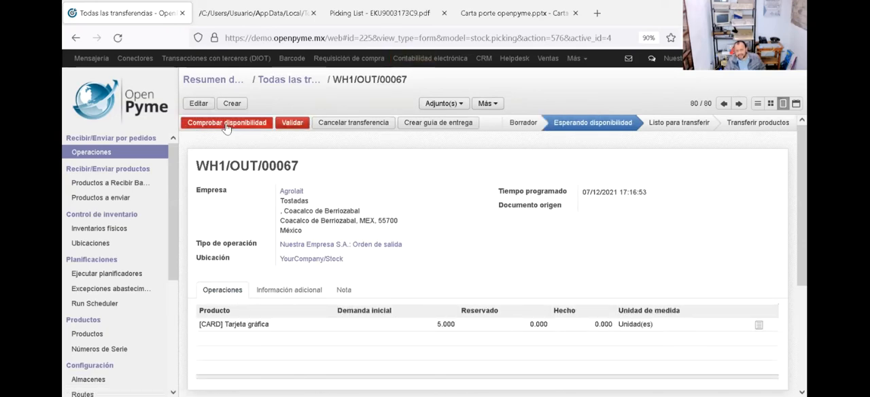
Step: Check the graphics cards' availability and validate the transfer, applying immediate processing of all reserved quantities
click(226, 125)
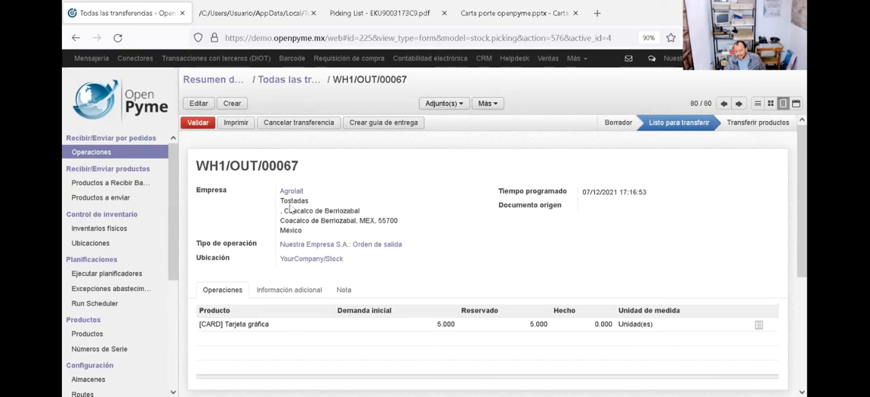
click(197, 123)
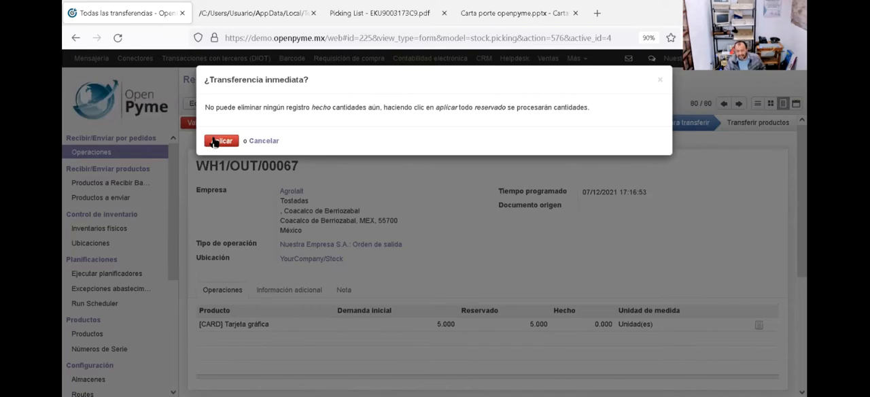
click(215, 141)
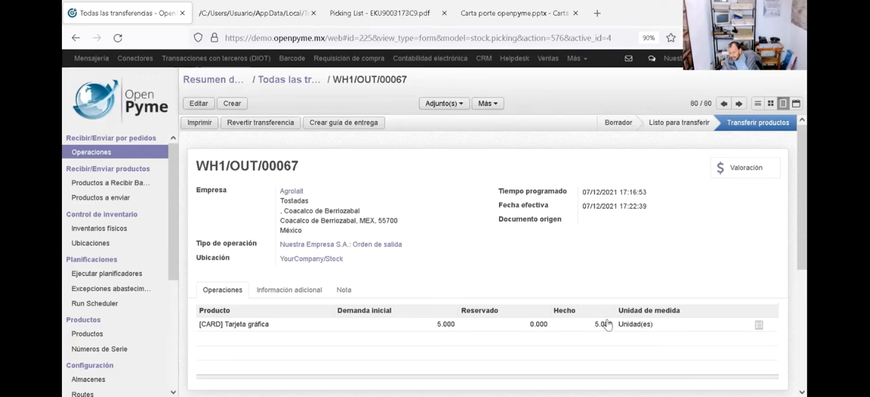
Step: Generate the delivery waybill (guía de entrega) for the completed transfer and check its attached XML file
click(371, 125)
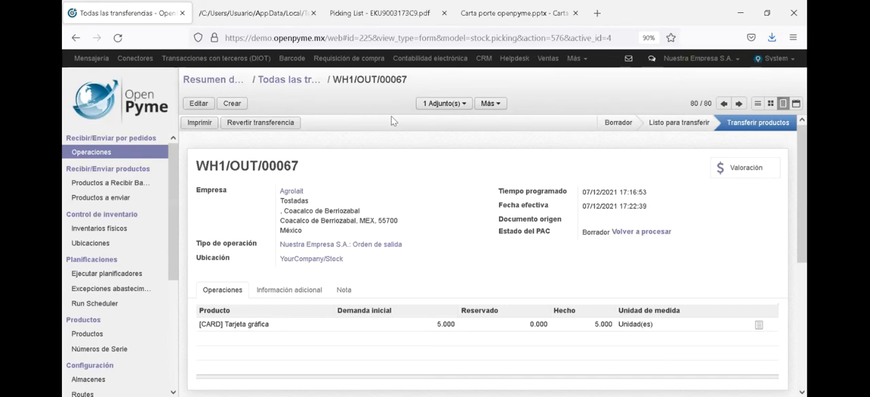
click(460, 106)
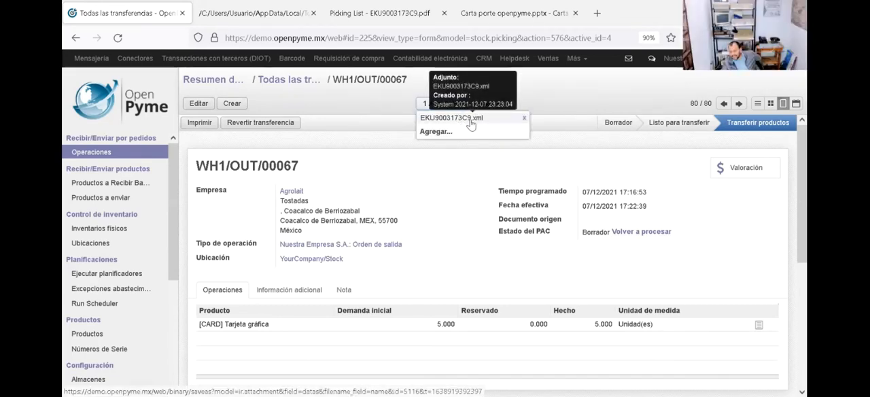
click(441, 193)
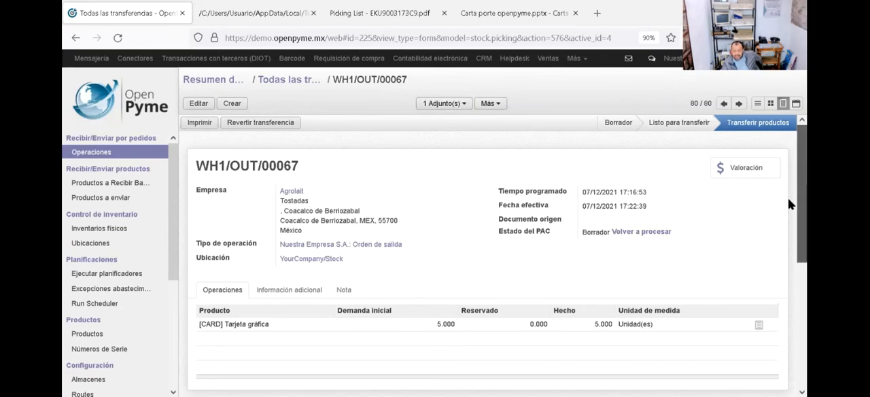
Step: Examine the transfer's PAC status and the message log below the operations for the PAC's response to the waybill
scroll(789, 204, down, 3)
scroll(790, 229, down, 1)
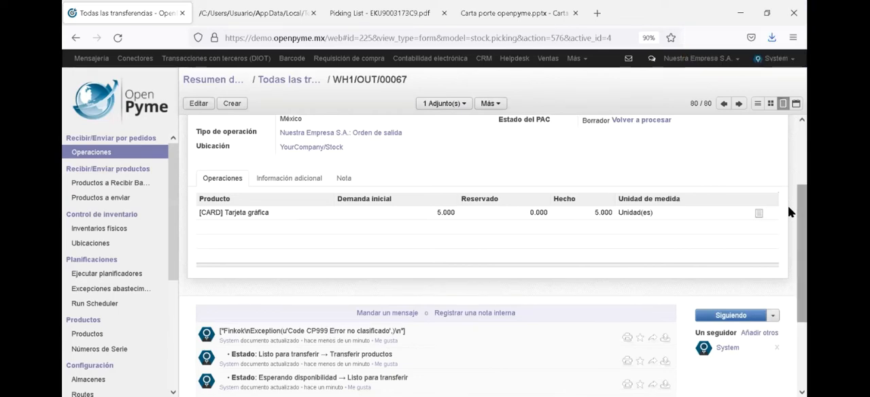
scroll(788, 208, up, 3)
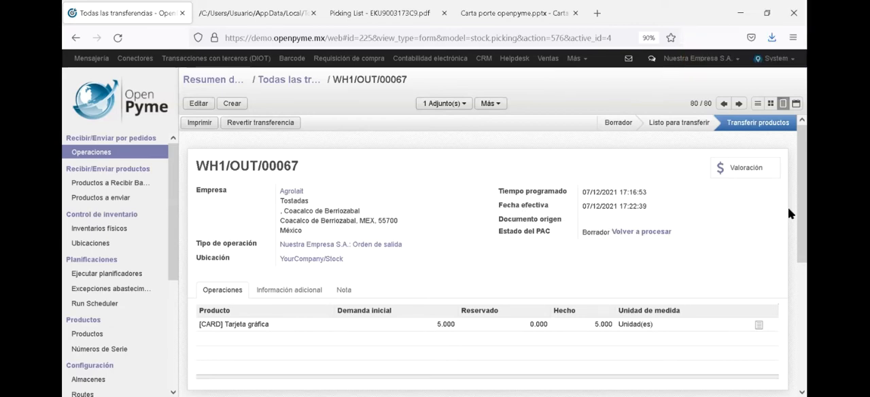
drag(789, 213, 787, 266)
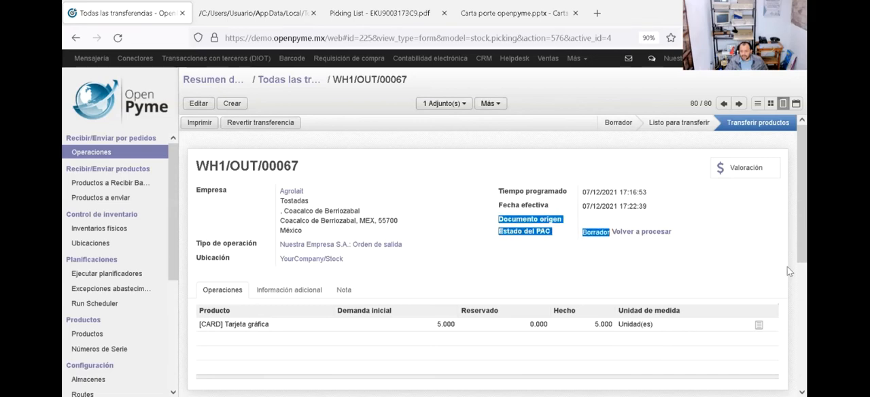
click(715, 253)
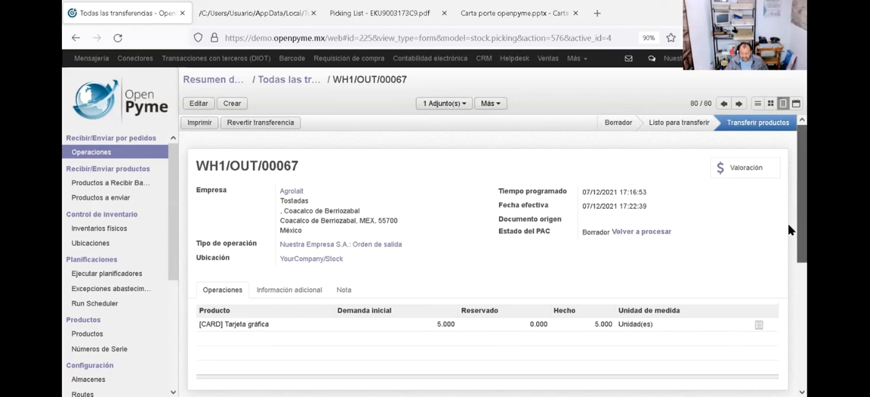
scroll(789, 297, down, 2)
scroll(788, 291, up, 4)
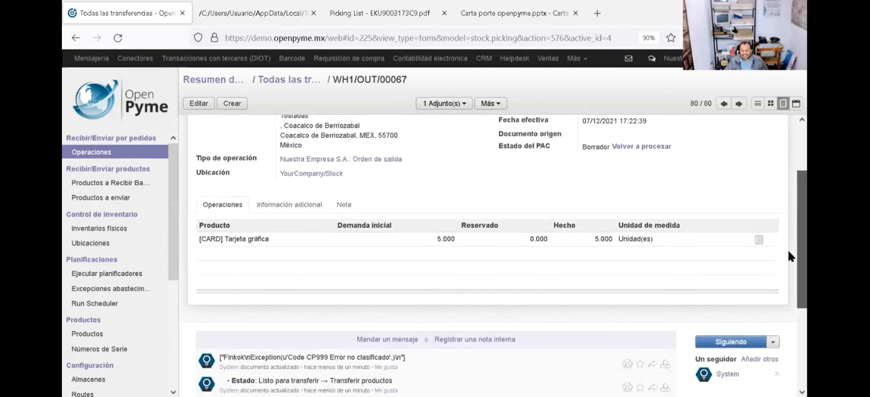
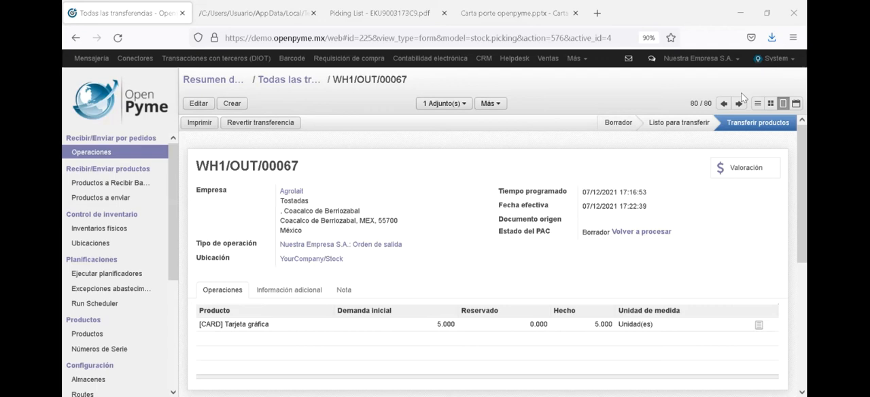
Step: Refresh the outgoing transfer's form and check its PAC status, fiscal folio (UUID) and message log
click(782, 106)
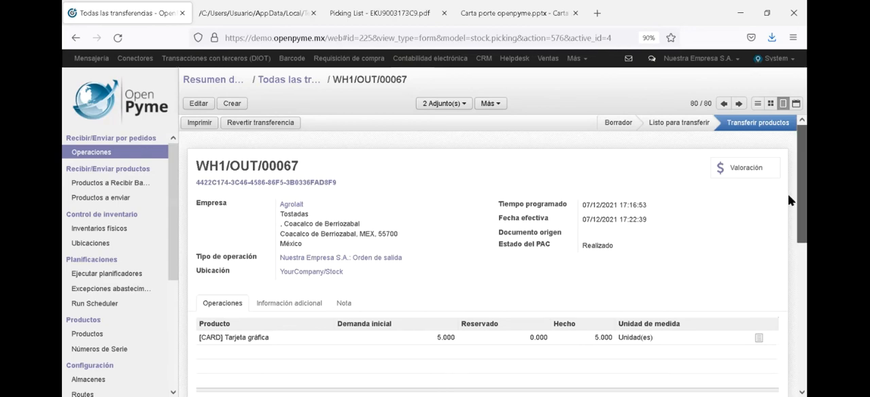
drag(788, 195, 789, 187)
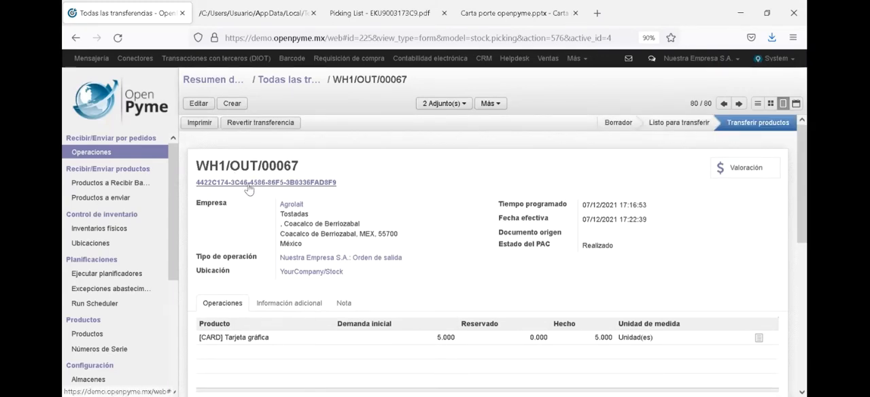
mouse_move(249, 189)
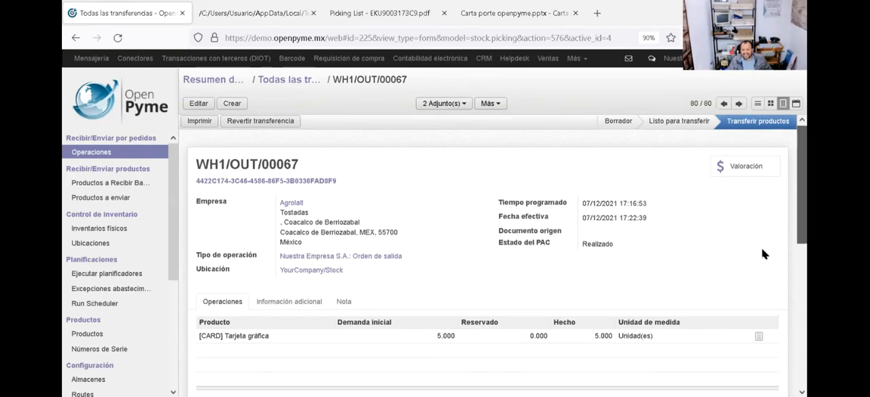
scroll(761, 253, down, 3)
scroll(741, 327, down, 1)
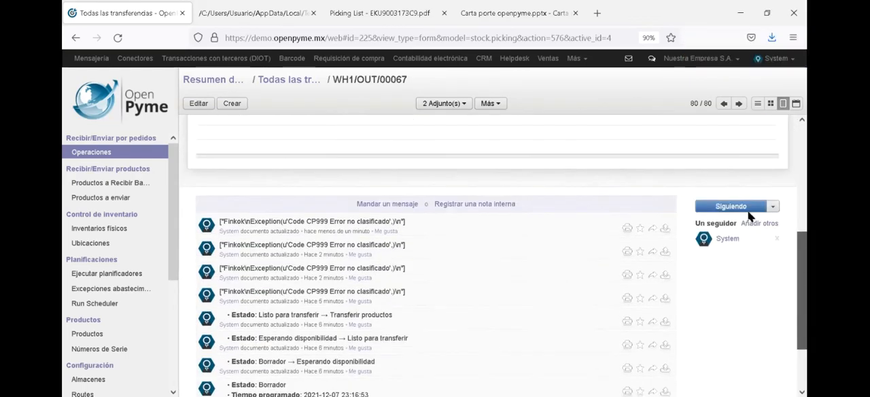
scroll(748, 224, up, 5)
scroll(758, 163, up, 1)
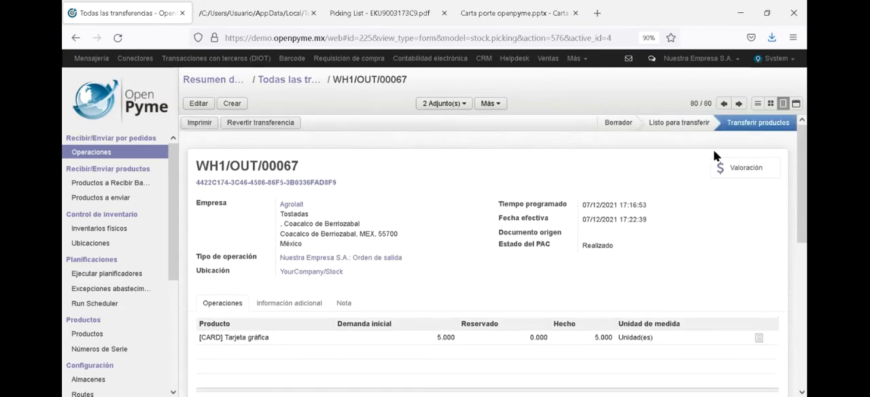
Step: Open the transfer's attached EKU9003173C9.pdf in Firefox and review the printed waybill through to the digital seals and QR code
click(444, 104)
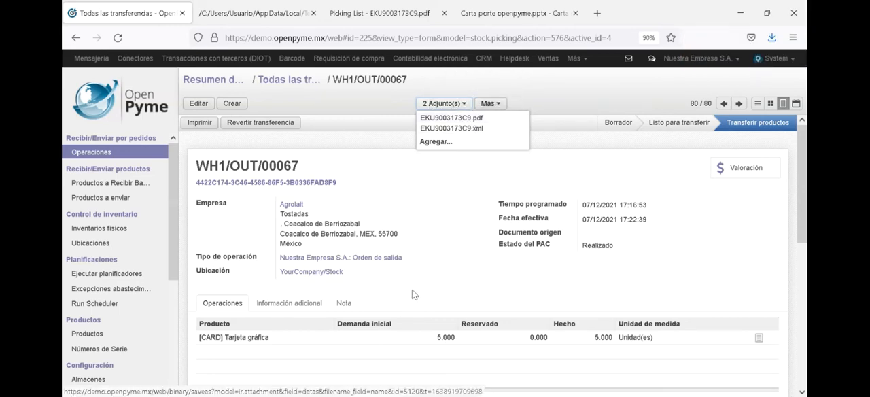
click(451, 208)
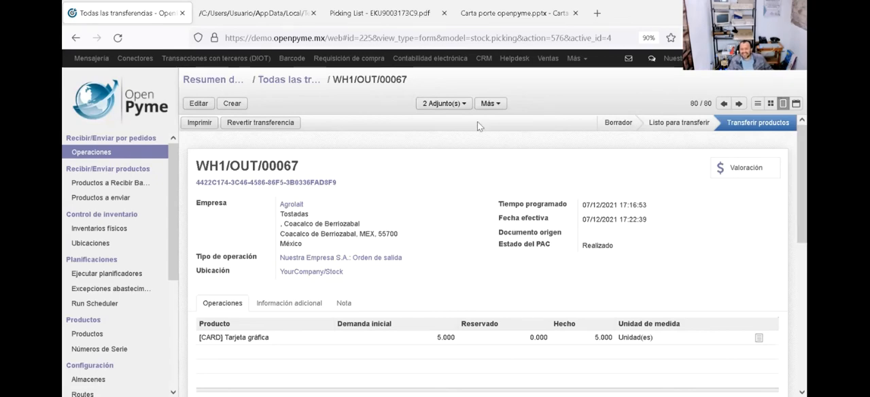
click(452, 106)
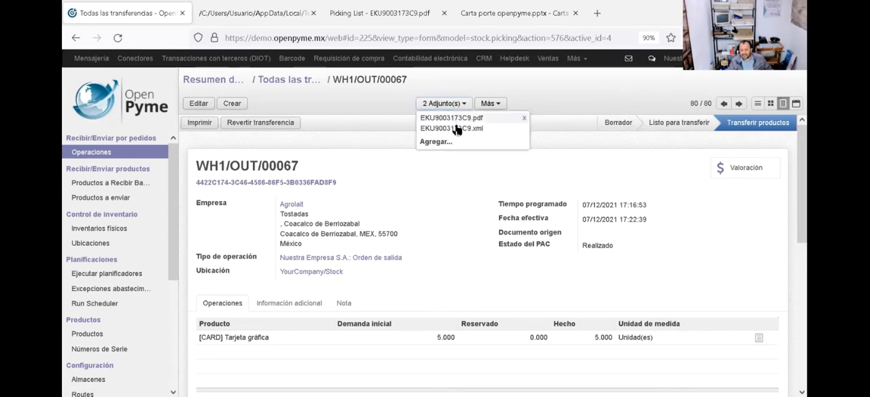
click(454, 119)
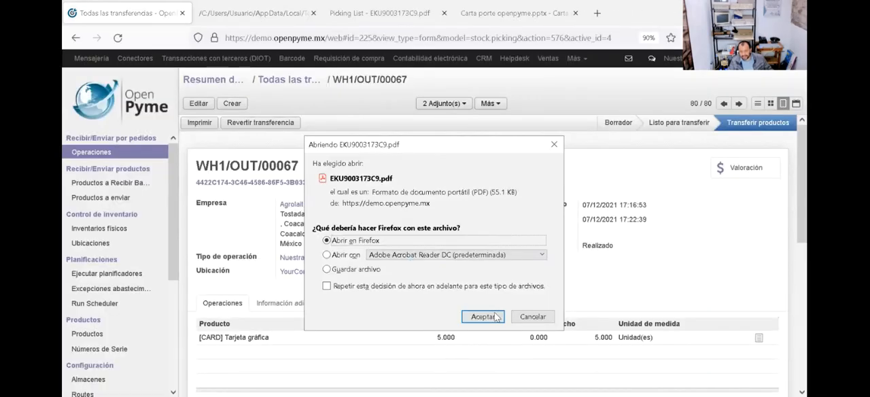
click(496, 318)
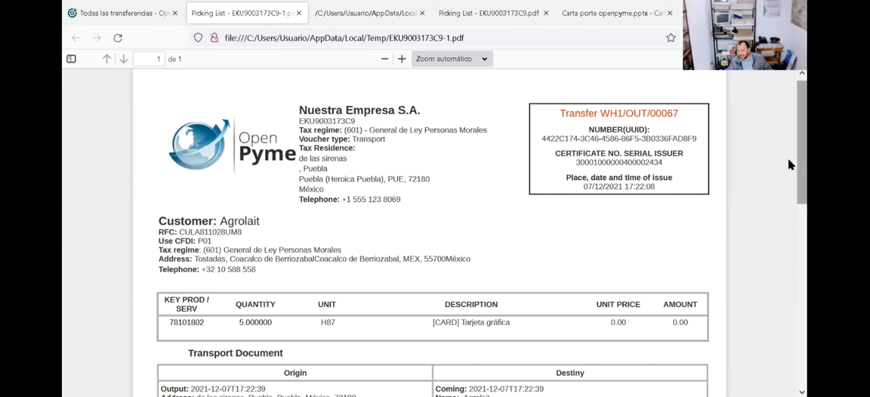
drag(789, 159, 773, 365)
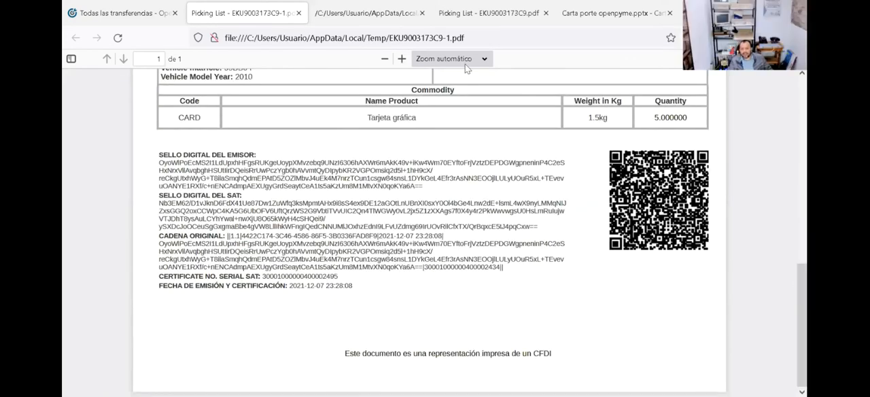